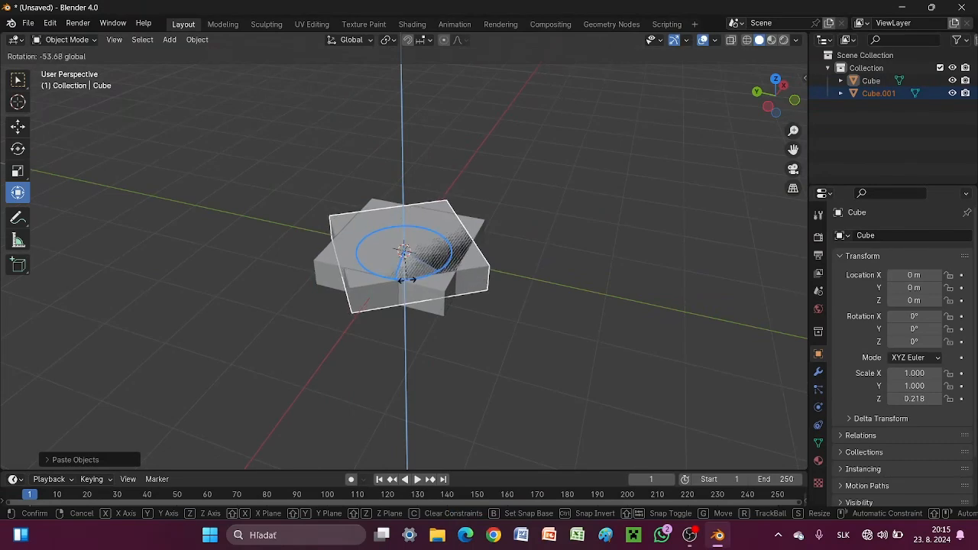
# Undo the free rotation and rotate the duplicated cube about -45° around Z while viewing it from above
pyautogui.hotkey('ctrl', 'z')
pyautogui.press('KP_7')
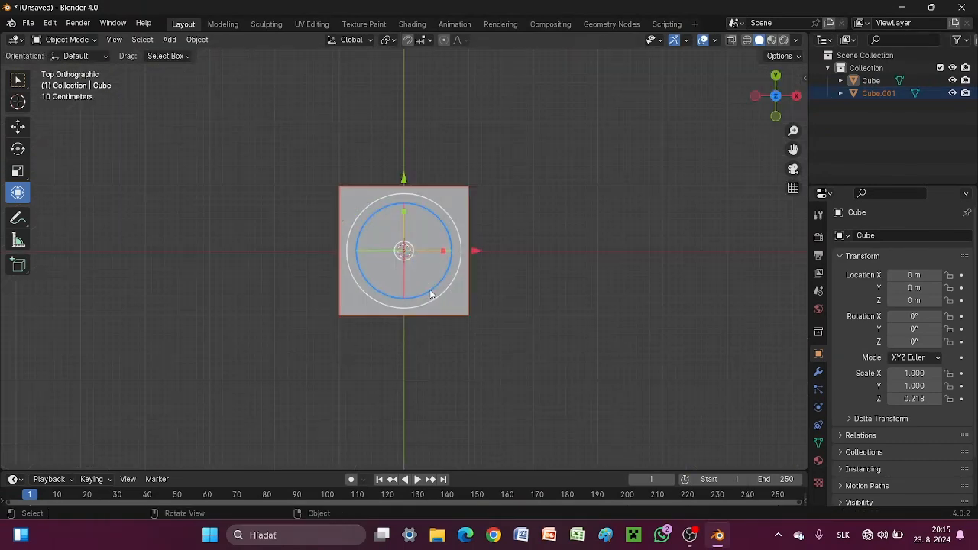
pyautogui.moveTo(425, 291); pyautogui.dragTo(390, 301)
pyautogui.moveTo(352, 464); pyautogui.dragTo(343, 53)
pyautogui.moveTo(343, 53); pyautogui.dragTo(474, 378, button='middle')
# Scale the original cube to about 0.861 in X and Y, leaving its height alone
pyautogui.click(463, 307)
pyautogui.moveTo(562, 325); pyautogui.dragTo(600, 274, button='middle')
pyautogui.moveTo(404, 210); pyautogui.dragTo(406, 206)
pyautogui.rightClick(410, 206)
pyautogui.moveTo(410, 207)
pyautogui.mouseDown(button='middle')
pyautogui.moveTo(436, 405)
pyautogui.moveTo(611, 350)
pyautogui.moveTo(412, 211)
pyautogui.mouseUp(button='middle')
pyautogui.keyDown('shift'); pyautogui.moveTo(411, 212); pyautogui.dragTo(404, 207); pyautogui.keyUp('shift')
pyautogui.moveTo(403, 207); pyautogui.dragTo(330, 333, button='middle')
# Add a torus around the two crossed cubes and scale it to about 1.181 in X and Y
pyautogui.hotkey('shift', 'a')
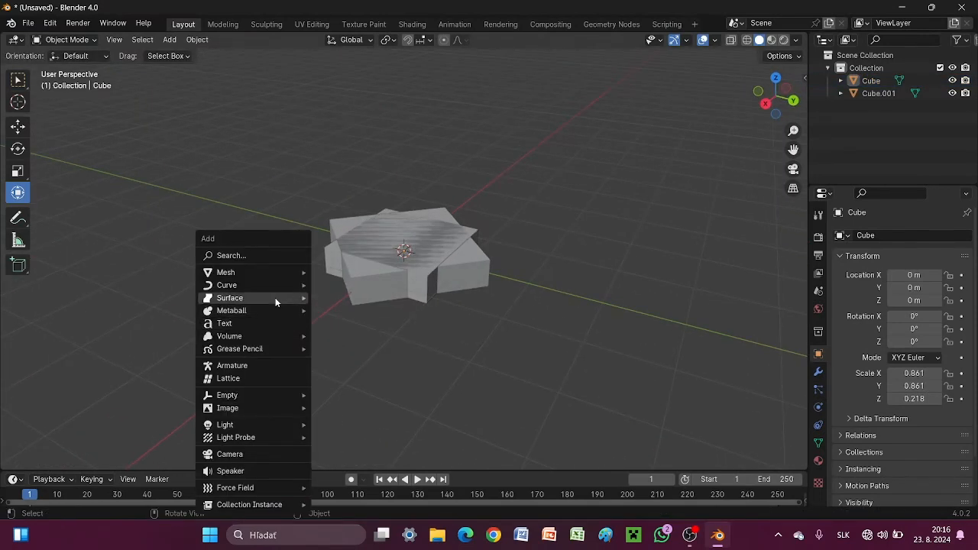
pyautogui.moveTo(286, 272)
pyautogui.click(339, 361)
pyautogui.moveTo(340, 361); pyautogui.dragTo(602, 290, button='middle')
pyautogui.moveTo(409, 220); pyautogui.dragTo(405, 216, button='middle')
pyautogui.keyDown('shift'); pyautogui.moveTo(406, 216); pyautogui.dragTo(417, 203); pyautogui.keyUp('shift')
pyautogui.click(430, 239)
pyautogui.moveTo(468, 227); pyautogui.dragTo(567, 343, button='middle')
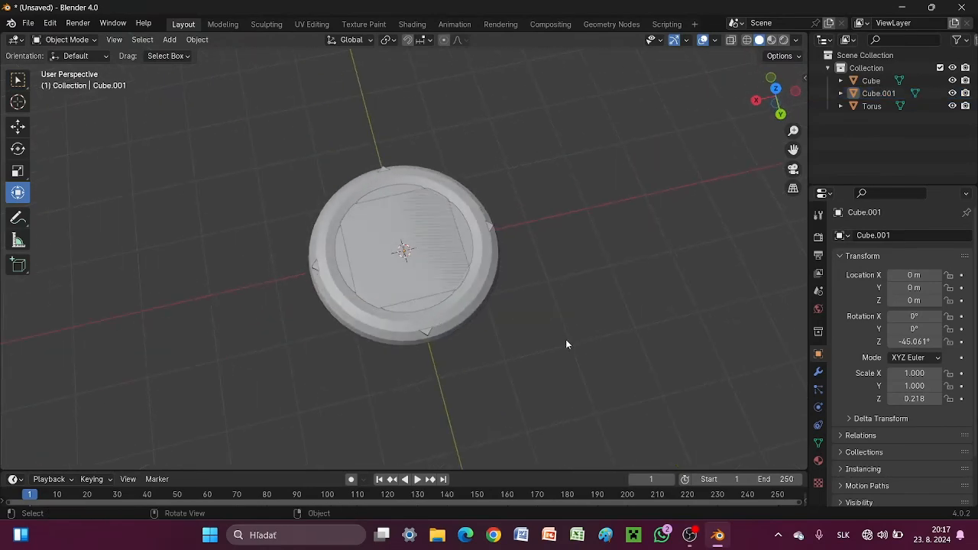
# Move the torus aside along X to about 3.2 m and join the two crossed cubes into one star-shaped object
pyautogui.moveTo(336, 271); pyautogui.dragTo(126, 323)
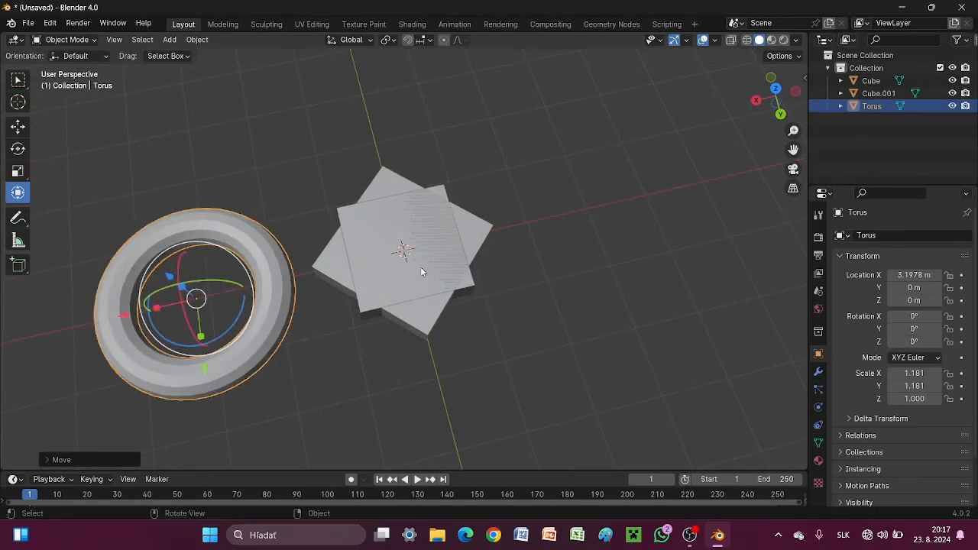
pyautogui.click(417, 317)
pyautogui.moveTo(545, 329); pyautogui.dragTo(325, 161, button='middle')
pyautogui.click(198, 40)
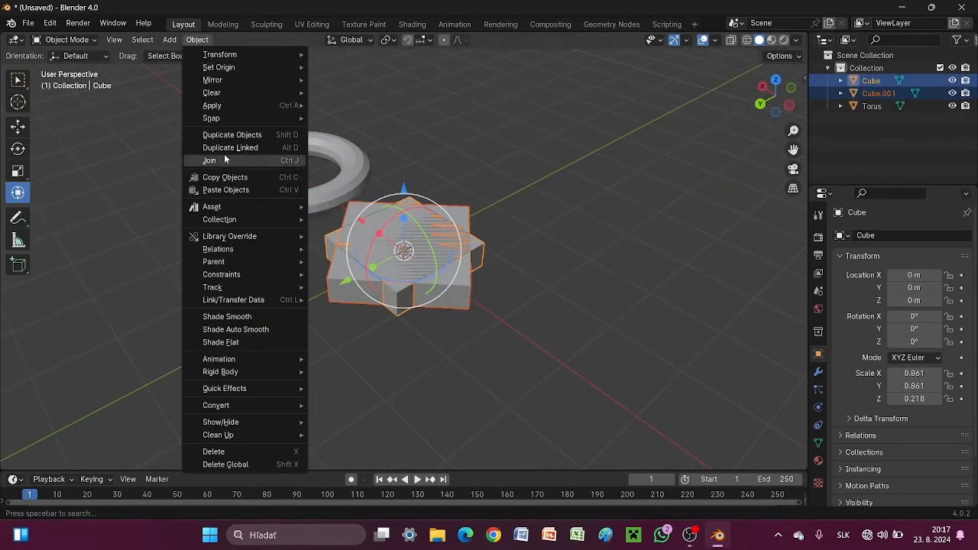
pyautogui.click(215, 158)
pyautogui.click(149, 172)
# Move the torus back around the star and scale it to about 2.907 in X and Y and 1.1 in Z
pyautogui.moveTo(147, 172); pyautogui.dragTo(338, 275)
pyautogui.moveTo(550, 407); pyautogui.dragTo(573, 381, button='middle')
pyautogui.moveTo(405, 216); pyautogui.dragTo(411, 208)
pyautogui.keyDown('shift'); pyautogui.moveTo(410, 213); pyautogui.dragTo(413, 159); pyautogui.keyUp('shift')
pyautogui.moveTo(368, 247)
pyautogui.mouseDown()
pyautogui.moveTo(381, 249)
pyautogui.moveTo(367, 245)
pyautogui.mouseUp()
pyautogui.hotkey('ctrl', 'z')
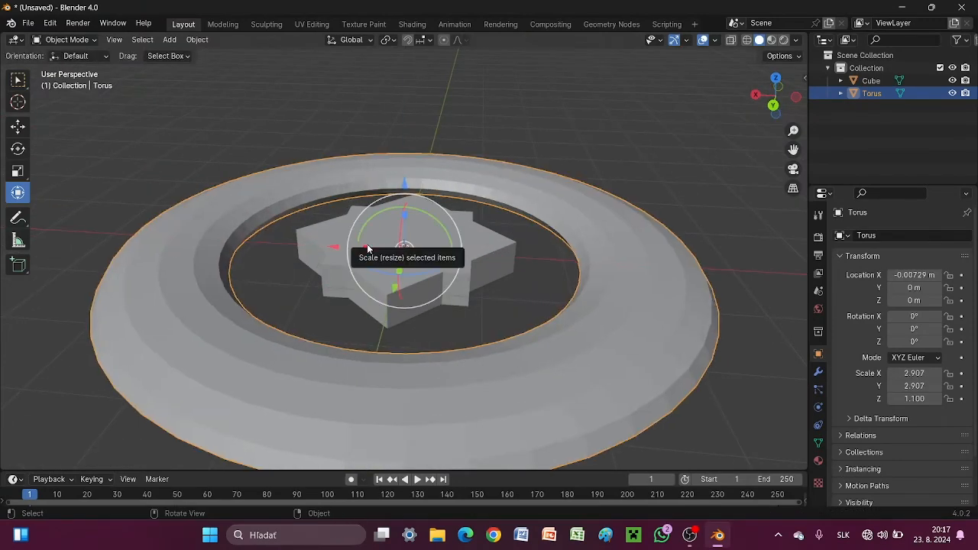
# Select the star and torus together and move them to about X -5.05 m, Y 5.06 m, away from the world origin
pyautogui.scroll(-12, 505, 326)
pyautogui.moveTo(505, 326); pyautogui.dragTo(537, 330, button='middle')
pyautogui.scroll(4, 538, 330)
pyautogui.scroll(1, 538, 332)
pyautogui.click(557, 370)
pyautogui.press('a')
pyautogui.scroll(-6, 546, 363)
pyautogui.moveTo(334, 252); pyautogui.dragTo(371, 264)
pyautogui.moveTo(590, 374); pyautogui.dragTo(345, 249, button='middle')
pyautogui.moveTo(367, 177); pyautogui.dragTo(367, 136)
# Scale the torus to about 4.026 in X and Y, keeping its height
pyautogui.scroll(4, 559, 324)
pyautogui.moveTo(559, 325); pyautogui.dragTo(485, 386, button='middle')
pyautogui.click(778, 78)
pyautogui.click(775, 115)
pyautogui.click(755, 96)
pyautogui.moveTo(778, 91); pyautogui.dragTo(505, 251, button='middle')
pyautogui.scroll(3, 343, 353)
pyautogui.moveTo(416, 220); pyautogui.dragTo(437, 201)
pyautogui.moveTo(437, 201); pyautogui.dragTo(717, 329, button='middle')
pyautogui.press('s')
pyautogui.hotkey('shift', 'z')
pyautogui.click(412, 209)
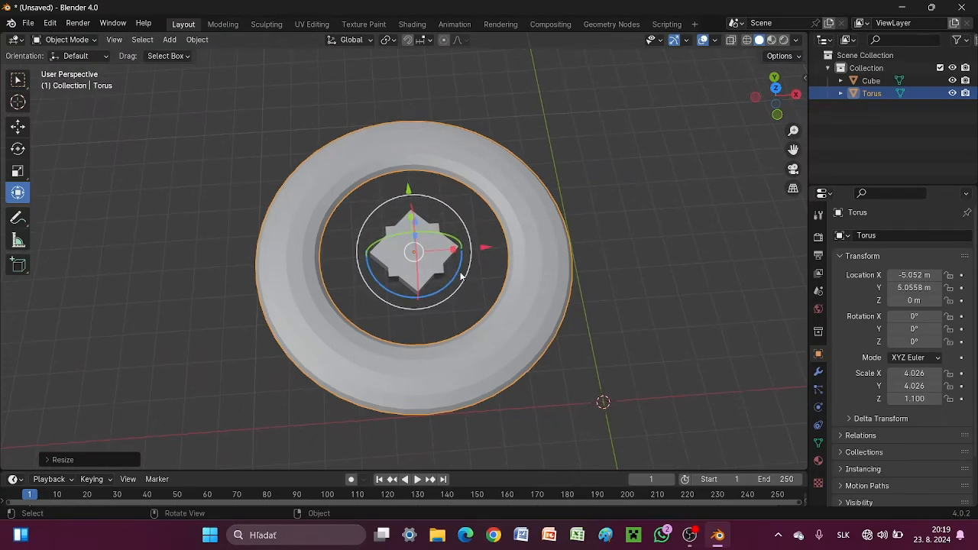
# Select the star in the torus opening and scale it to about 2.701 in X and Y only
pyautogui.moveTo(410, 219); pyautogui.dragTo(693, 329, button='middle')
pyautogui.press('s')
pyautogui.hotkey('shift', 'z')
pyautogui.click(414, 221)
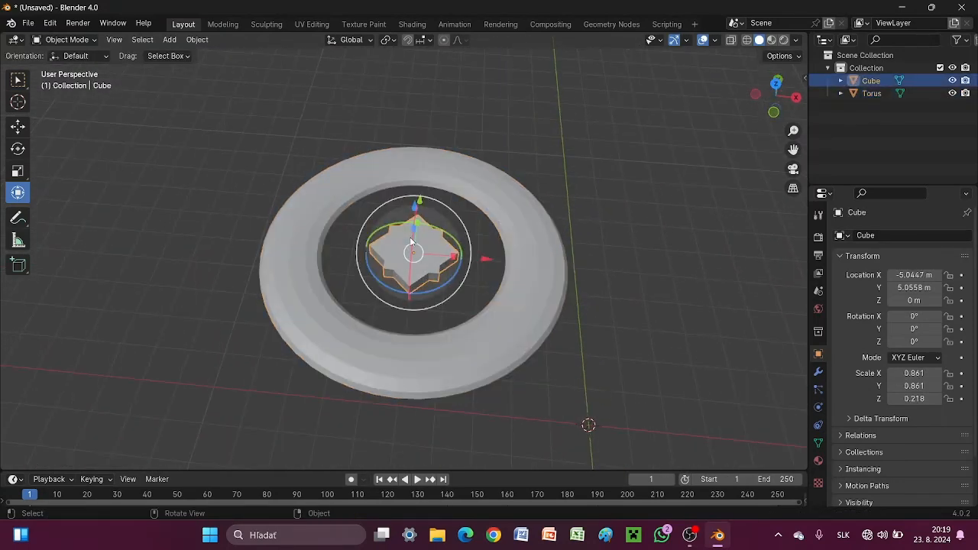
pyautogui.press('s')
pyautogui.hotkey('shift', 'z')
pyautogui.click(466, 230)
# Thicken the star by scaling it along Z to about 0.442
pyautogui.moveTo(466, 230); pyautogui.dragTo(525, 342, button='middle')
pyautogui.press('s')
pyautogui.press('z')
pyautogui.rightClick(673, 397)
pyautogui.moveTo(673, 397); pyautogui.dragTo(512, 272, button='middle')
pyautogui.click(511, 272)
pyautogui.press('s')
pyautogui.press('z')
pyautogui.rightClick(394, 195)
pyautogui.hotkey('ctrl', 'z')
pyautogui.moveTo(544, 394); pyautogui.dragTo(574, 379, button='middle')
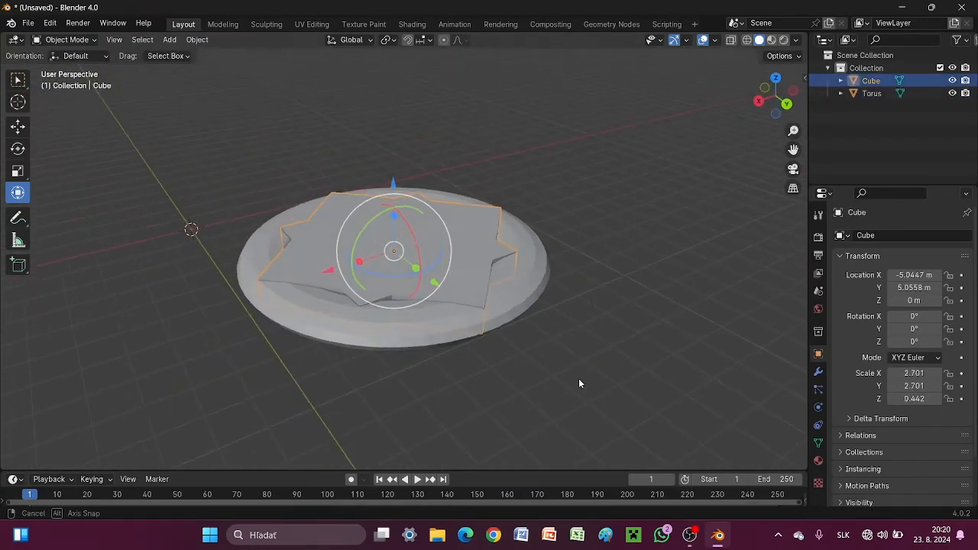
# Widen the star to about 2.885 in X and Y and raise it to about Z 0.437 m
pyautogui.press('s')
pyautogui.hotkey('shift', 'z')
pyautogui.click(751, 367)
pyautogui.moveTo(751, 367); pyautogui.dragTo(642, 421, button='middle')
pyautogui.press('g')
pyautogui.press('z')
pyautogui.click(768, 298)
# Select all objects and join the star and torus into a single base
pyautogui.click(278, 383)
pyautogui.press('a')
pyautogui.click(198, 40)
pyautogui.click(198, 164)
pyautogui.moveTo(199, 170); pyautogui.dragTo(122, 322, button='middle')
# Try adding a monkey mesh to the scene and undo it
pyautogui.hotkey('shift', 'a')
pyautogui.moveTo(94, 273)
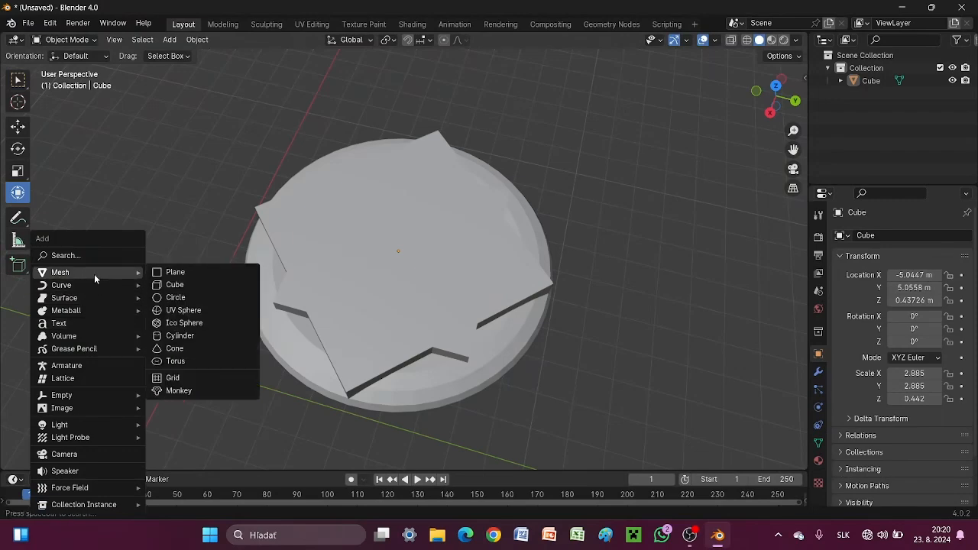
pyautogui.click(210, 390)
pyautogui.moveTo(210, 390); pyautogui.dragTo(336, 443, button='middle')
pyautogui.hotkey('ctrl', 'z')
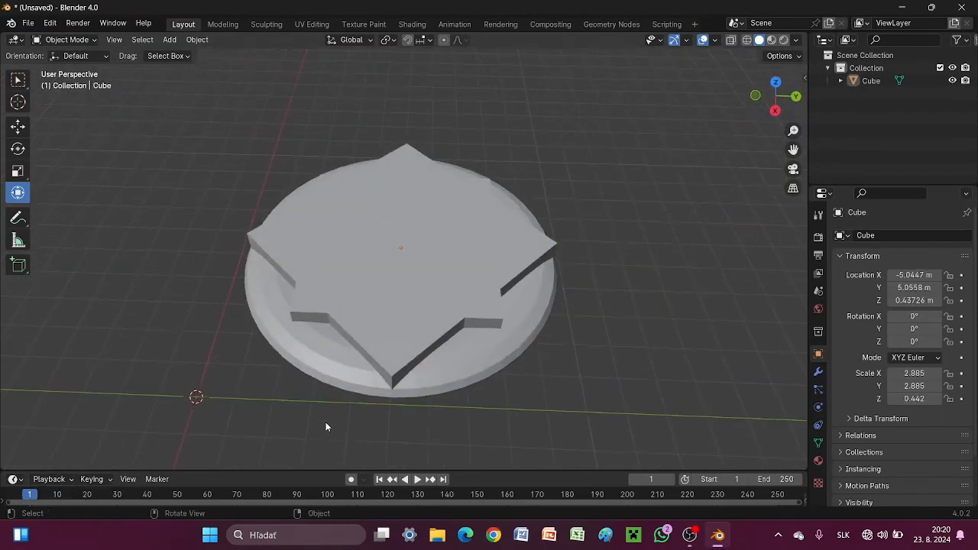
# Add a cylinder and move it to the centre of the base, aligning it from the top view
pyautogui.hotkey('shift', 'a')
pyautogui.moveTo(292, 272)
pyautogui.click(383, 336)
pyautogui.moveTo(267, 400); pyautogui.dragTo(482, 263)
pyautogui.press('KP_7')
pyautogui.click(416, 261)
pyautogui.moveTo(413, 179)
pyautogui.mouseDown()
pyautogui.moveTo(500, 184)
pyautogui.moveTo(419, 182)
pyautogui.mouseUp()
pyautogui.click(201, 390)
pyautogui.moveTo(206, 382); pyautogui.dragTo(333, 264, button='middle')
# Try to scale the base along Z to about 0.431
pyautogui.click(352, 252)
pyautogui.moveTo(396, 191); pyautogui.dragTo(395, 194)
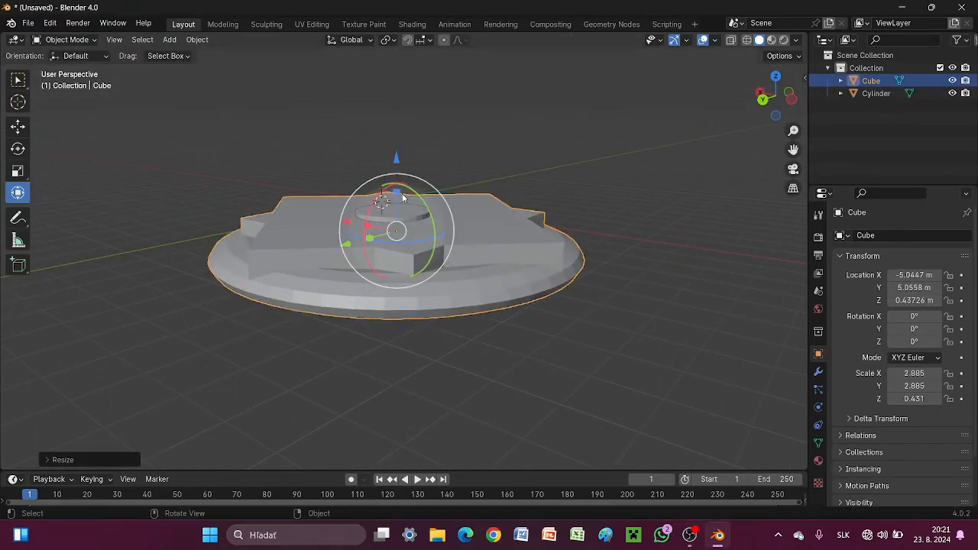
pyautogui.click(588, 394)
pyautogui.moveTo(588, 394); pyautogui.dragTo(649, 443, button='middle')
# Raise the cylinder to about Z 1.4 m so it stands above the base
pyautogui.click(391, 220)
pyautogui.moveTo(688, 374); pyautogui.dragTo(752, 338, button='middle')
pyautogui.moveTo(389, 179); pyautogui.dragTo(390, 125)
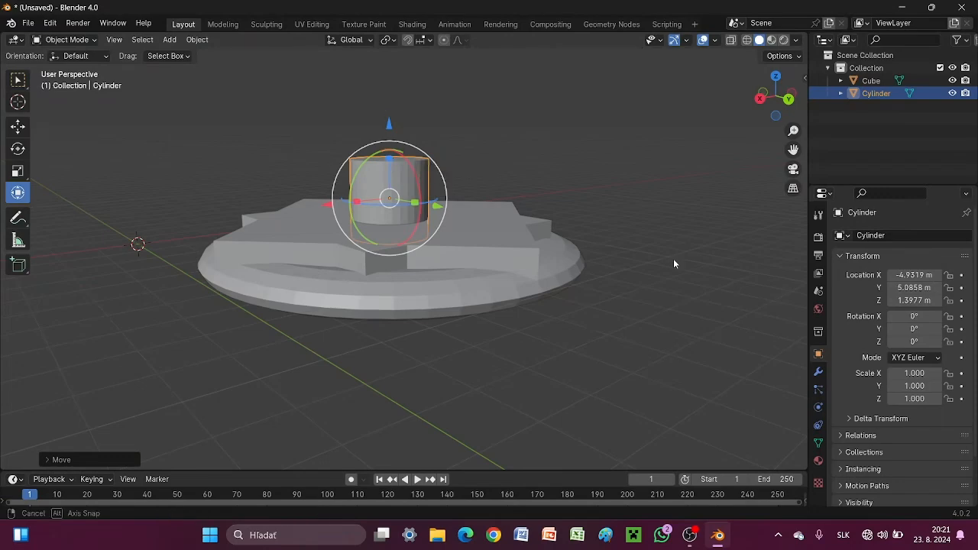
pyautogui.moveTo(671, 257); pyautogui.dragTo(383, 242, button='middle')
# Enlarge the cylinder to about 2.256 in X and Y and 1.987 in Z, and raise it to about Z 2.35 m
pyautogui.keyDown('shift'); pyautogui.moveTo(392, 178); pyautogui.dragTo(390, 134); pyautogui.keyUp('shift')
pyautogui.moveTo(699, 289); pyautogui.dragTo(752, 243, button='middle')
pyautogui.moveTo(398, 160); pyautogui.dragTo(403, 95)
pyautogui.click(702, 226)
pyautogui.moveTo(726, 227); pyautogui.dragTo(762, 222, button='middle')
pyautogui.click(405, 137)
pyautogui.moveTo(398, 117)
pyautogui.mouseDown()
pyautogui.moveTo(401, 78)
pyautogui.moveTo(399, 129)
pyautogui.mouseUp()
pyautogui.moveTo(657, 329); pyautogui.dragTo(621, 416, button='middle')
# Centre the large cylinder over the base from the top view, at about X -5.07 m, Y 5.0 m
pyautogui.click(556, 264)
pyautogui.press('KP_7')
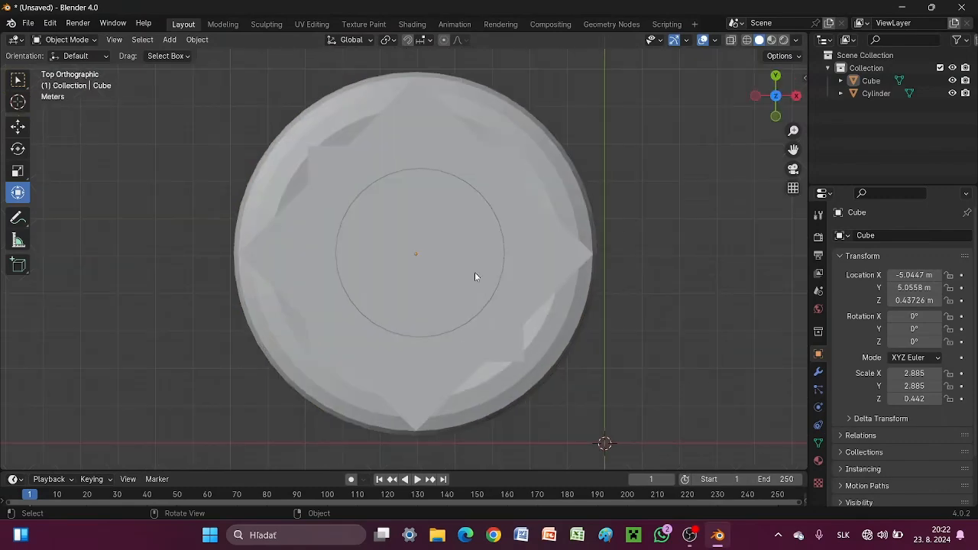
pyautogui.click(490, 304)
pyautogui.moveTo(493, 254); pyautogui.dragTo(486, 256)
pyautogui.click(495, 316)
pyautogui.click(490, 305)
pyautogui.click(462, 309)
pyautogui.click(458, 289)
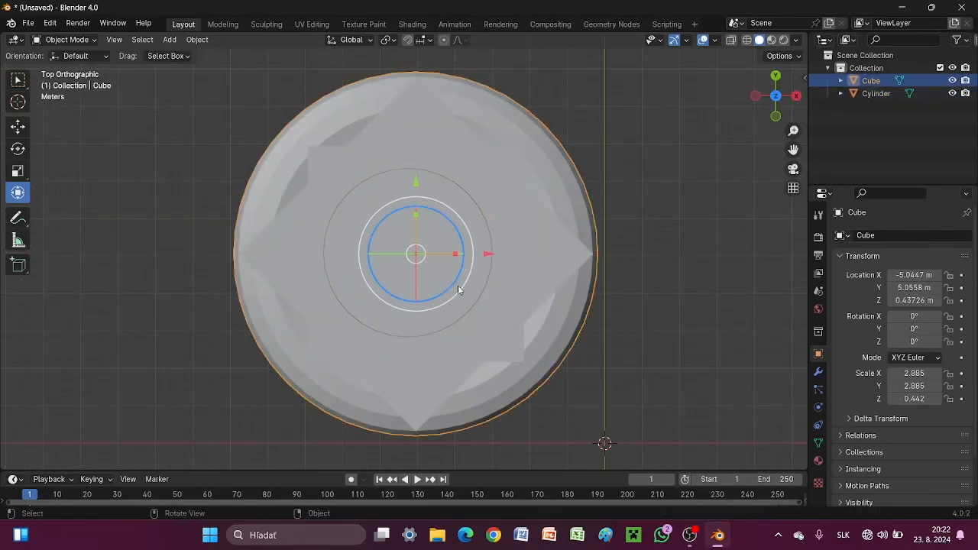
pyautogui.click(506, 313)
pyautogui.click(426, 221)
pyautogui.click(454, 304)
pyautogui.click(453, 304)
pyautogui.moveTo(453, 304); pyautogui.dragTo(522, 310, button='middle')
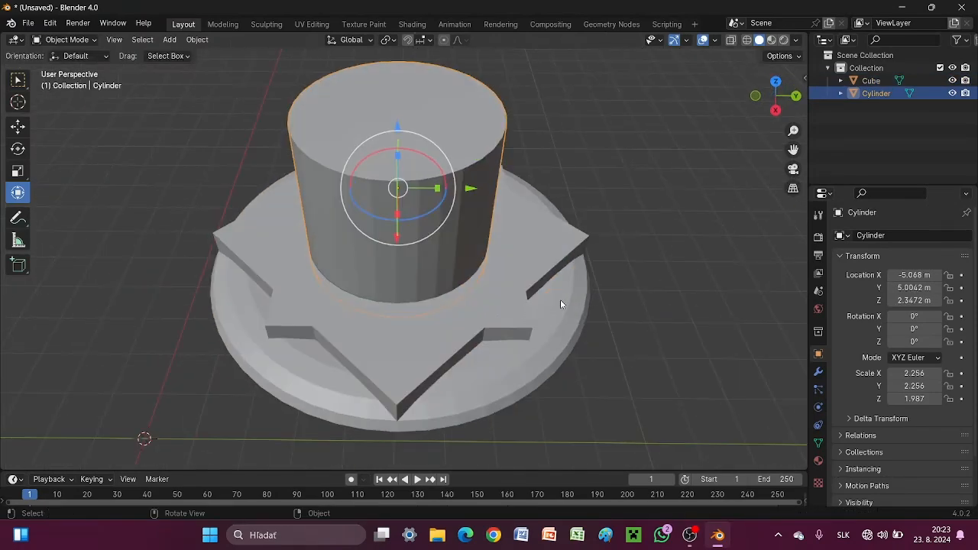
# Add a second cylinder, scale it to about 0.707 in X and Y, and move it along Y to about 2.69 m
pyautogui.moveTo(560, 300); pyautogui.dragTo(679, 265, button='middle')
pyautogui.moveTo(680, 349); pyautogui.dragTo(645, 336, button='middle')
pyautogui.hotkey('shift', 'a')
pyautogui.moveTo(603, 272)
pyautogui.click(691, 336)
pyautogui.moveTo(625, 288); pyautogui.dragTo(689, 299, button='middle')
pyautogui.scroll(-2, 689, 300)
pyautogui.keyDown('shift'); pyautogui.moveTo(202, 296); pyautogui.dragTo(206, 305); pyautogui.keyUp('shift')
pyautogui.moveTo(279, 337); pyautogui.dragTo(326, 349)
pyautogui.keyDown('shift'); pyautogui.moveTo(403, 410); pyautogui.dragTo(216, 339, button='middle'); pyautogui.keyUp('shift')
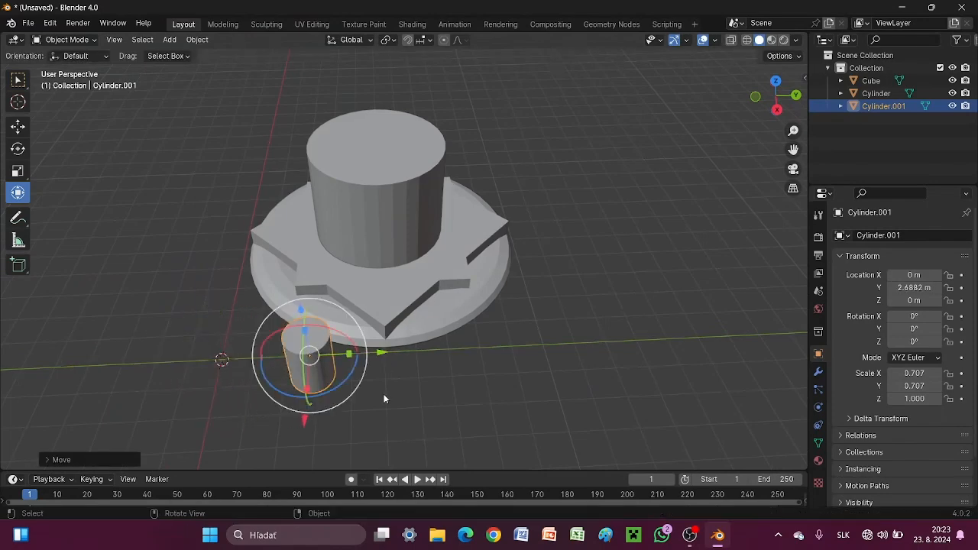
# Move the small cylinder to about X -5.06 m and raise it to about Z 2.04 m beside the large cylinder
pyautogui.moveTo(377, 414); pyautogui.dragTo(527, 340, button='middle')
pyautogui.press('g')
pyautogui.press('x')
pyautogui.click(474, 329)
pyautogui.moveTo(461, 385); pyautogui.dragTo(404, 145, button='middle')
pyautogui.press('g')
pyautogui.press('z')
pyautogui.click(550, 319)
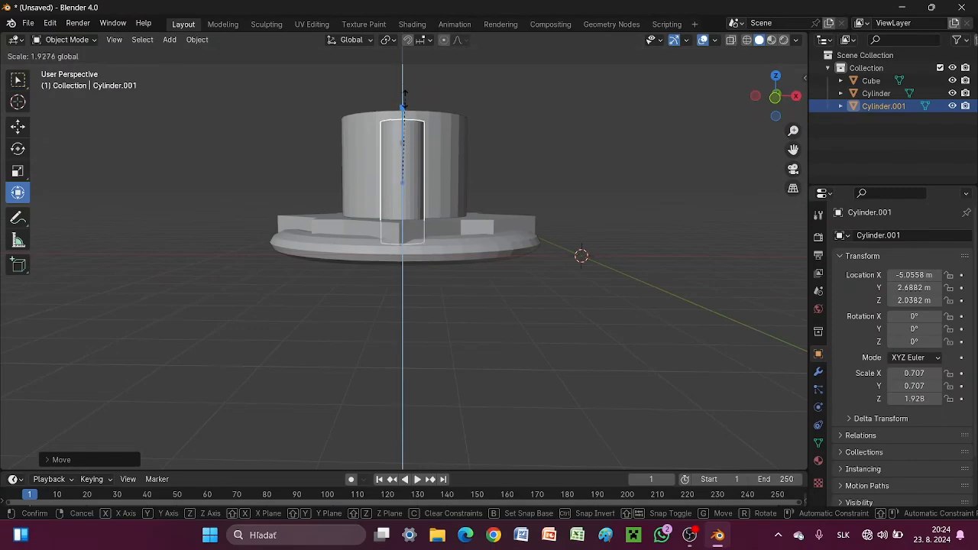
# Stretch the small cylinder to about 1.787 in Z and raise it to about Z 2.59 m as a pillar
pyautogui.click(401, 86)
pyautogui.moveTo(401, 86); pyautogui.dragTo(343, 132, button='middle')
pyautogui.moveTo(579, 312); pyautogui.dragTo(524, 363, button='middle')
pyautogui.moveTo(300, 127); pyautogui.dragTo(300, 125)
pyautogui.click(525, 357)
pyautogui.moveTo(520, 413); pyautogui.dragTo(521, 367, button='middle')
pyautogui.click(318, 138)
pyautogui.moveTo(315, 99); pyautogui.dragTo(315, 101)
# Copy and paste the small pillar and move the copy along Y to about 7.26 m, across the large cylinder
pyautogui.click(529, 338)
pyautogui.moveTo(529, 338); pyautogui.dragTo(525, 424, button='middle')
pyautogui.click(319, 219)
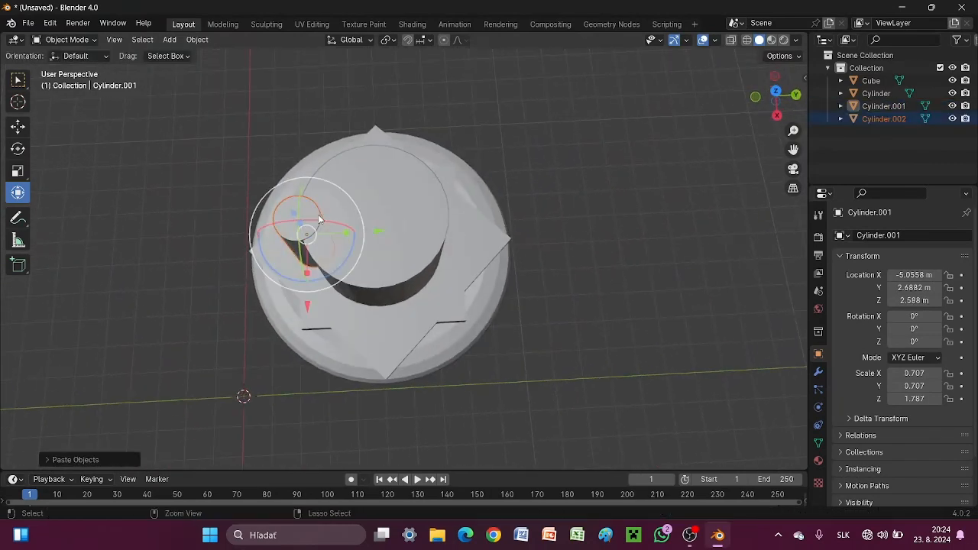
pyautogui.moveTo(380, 231); pyautogui.dragTo(520, 251)
pyautogui.click(602, 341)
pyautogui.moveTo(602, 341); pyautogui.dragTo(581, 195, button='middle')
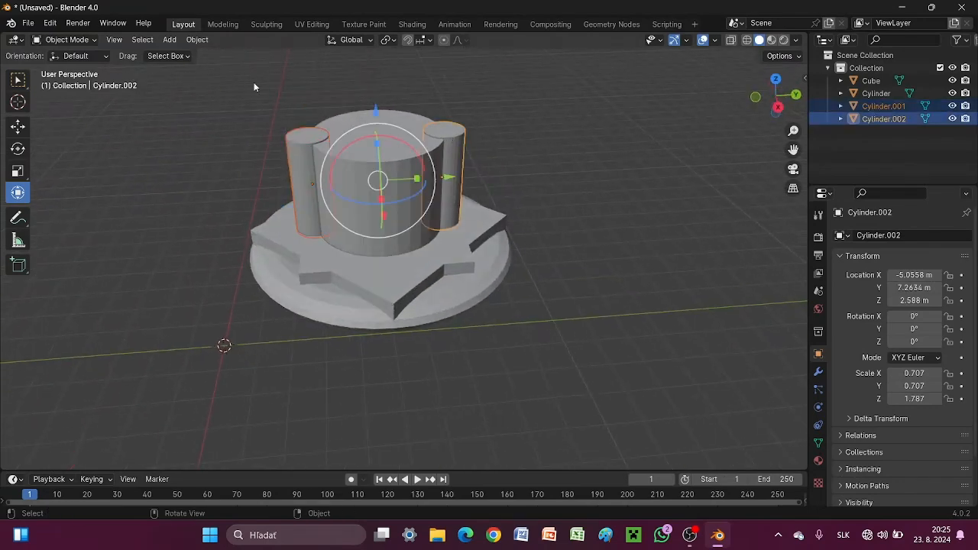
# Undo the copying and repositioning of the second small pillar
pyautogui.click(70, 68)
pyautogui.hotkey('ctrl', 'z')
pyautogui.hotkey('ctrl', 'z')
pyautogui.hotkey('ctrl', 'z')
pyautogui.hotkey('ctrl', 'z')
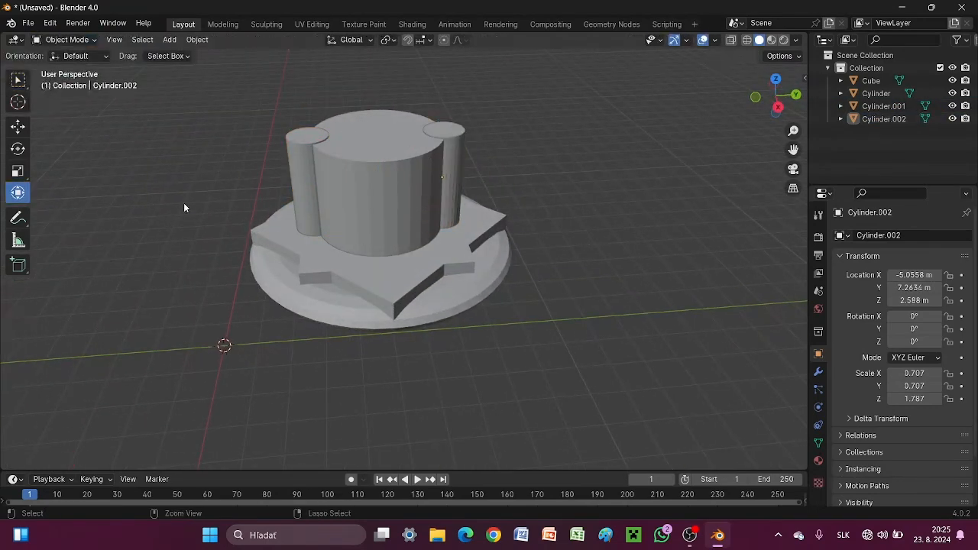
# Select the small pillar's top face in Edit Mode and rotate it about the X axis to slant it
pyautogui.click(70, 40)
pyautogui.click(76, 69)
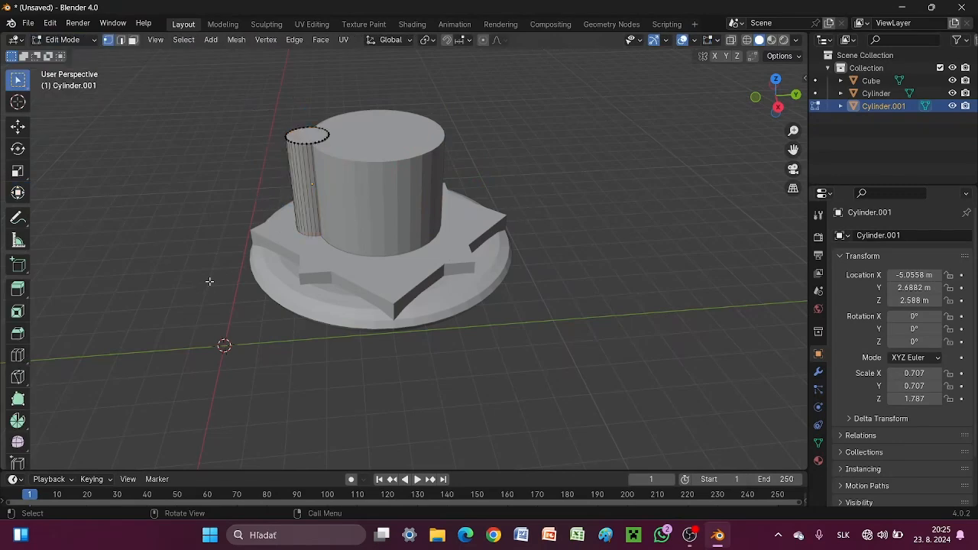
pyautogui.click(310, 136)
pyautogui.moveTo(103, 344); pyautogui.dragTo(129, 315, button='middle')
pyautogui.click(18, 193)
pyautogui.moveTo(283, 306); pyautogui.dragTo(253, 273, button='middle')
pyautogui.click(779, 100)
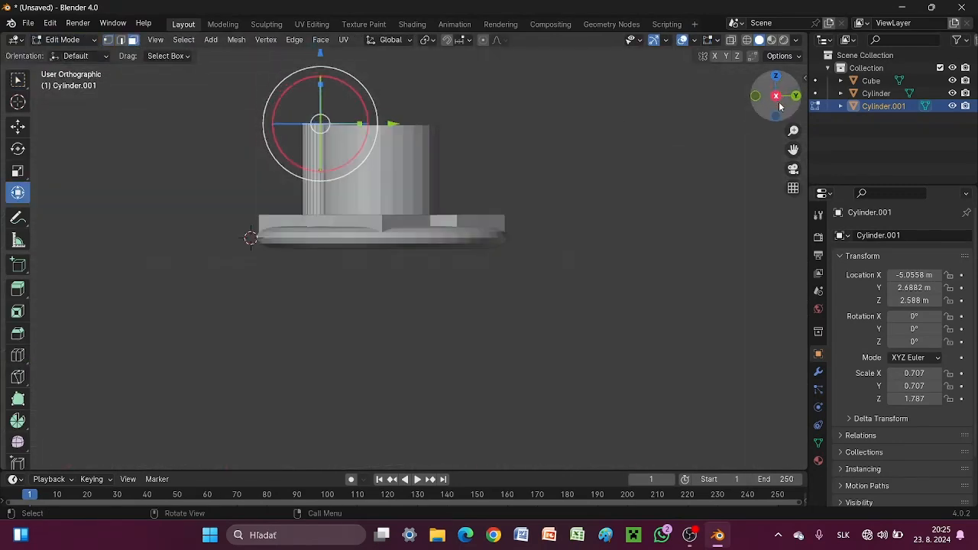
pyautogui.moveTo(351, 81); pyautogui.dragTo(331, 90)
pyautogui.click(489, 333)
pyautogui.moveTo(496, 340); pyautogui.dragTo(505, 429, button='middle')
pyautogui.press('e')
pyautogui.click(434, 418)
pyautogui.hotkey('ctrl', 'z')
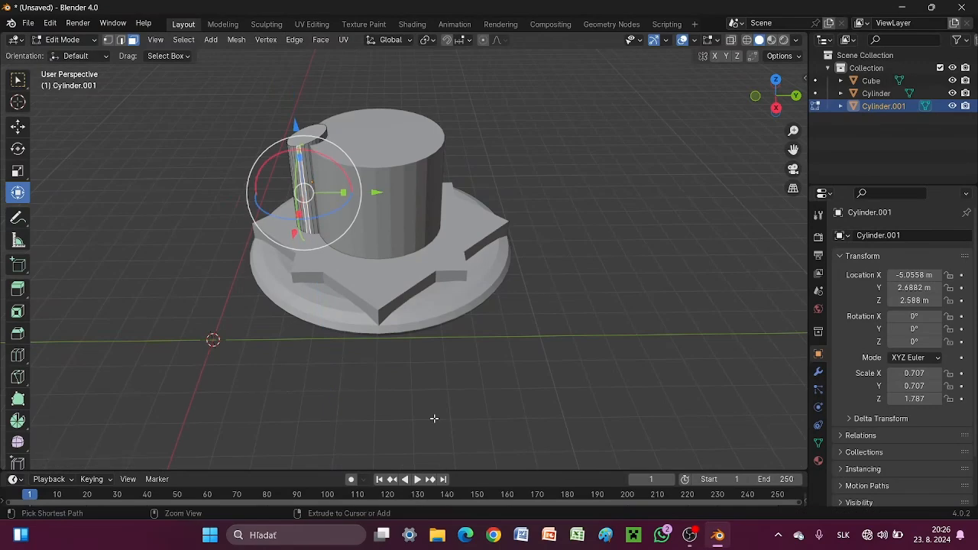
# Return to Object Mode and lower the slanted pillar to about Z 2.30 m
pyautogui.click(75, 55)
pyautogui.moveTo(304, 116); pyautogui.dragTo(304, 124)
pyautogui.moveTo(206, 377); pyautogui.dragTo(343, 237, button='middle')
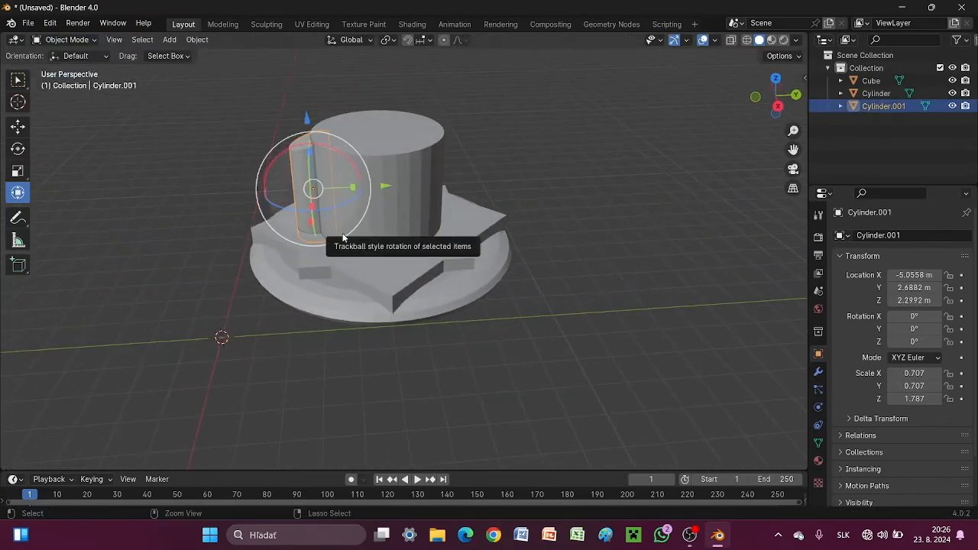
# Copy and paste the slanted pillar, rotate the copy about 180° in top view and move it about 4.69 m along Y
pyautogui.press('KP_7')
pyautogui.press('r')
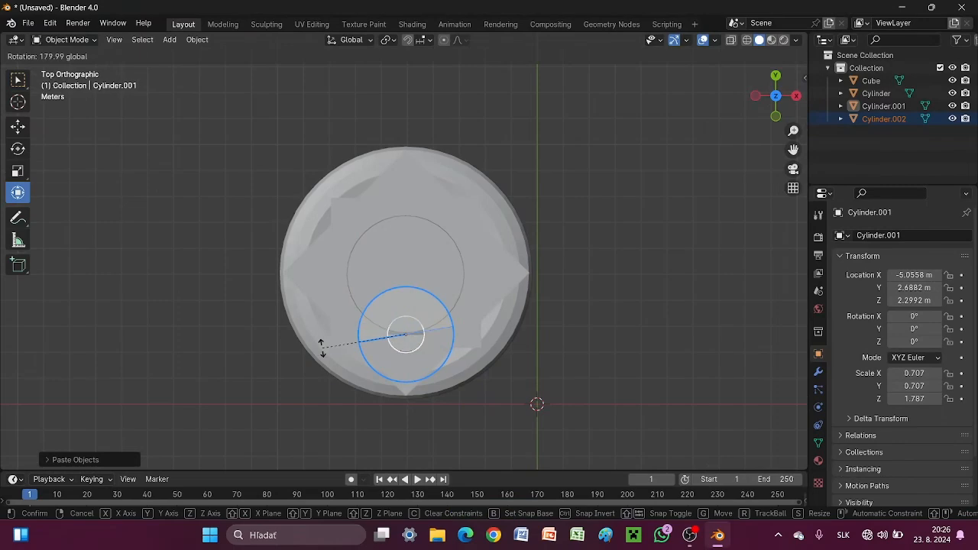
pyautogui.click(321, 348)
pyautogui.press('g')
pyautogui.press('y')
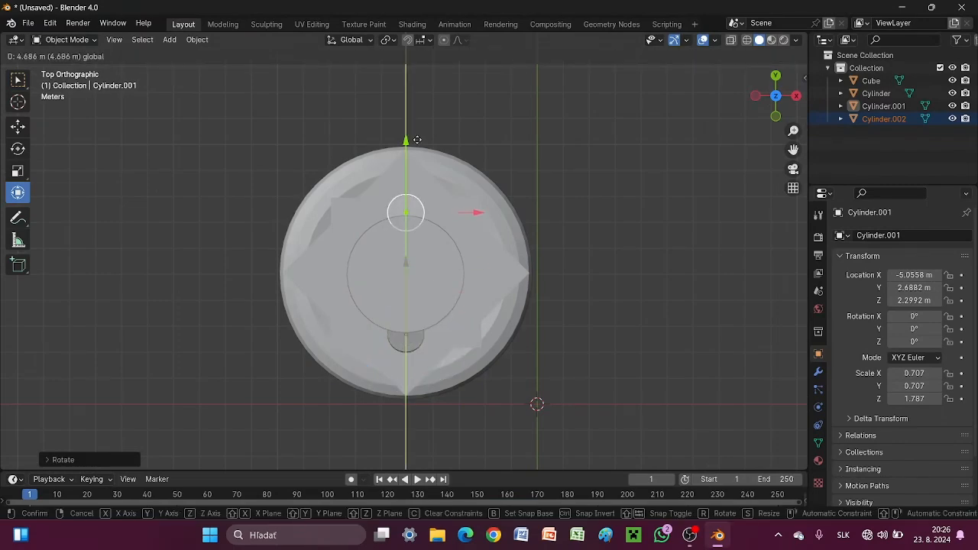
pyautogui.click(417, 141)
# Add a circle mesh and raise it to about Z 5.30 m
pyautogui.moveTo(417, 140); pyautogui.dragTo(303, 366, button='middle')
pyautogui.hotkey('shift', 'a')
pyautogui.click(360, 299)
pyautogui.moveTo(360, 299); pyautogui.dragTo(466, 305, button='middle')
pyautogui.hotkey('shift', 'a')
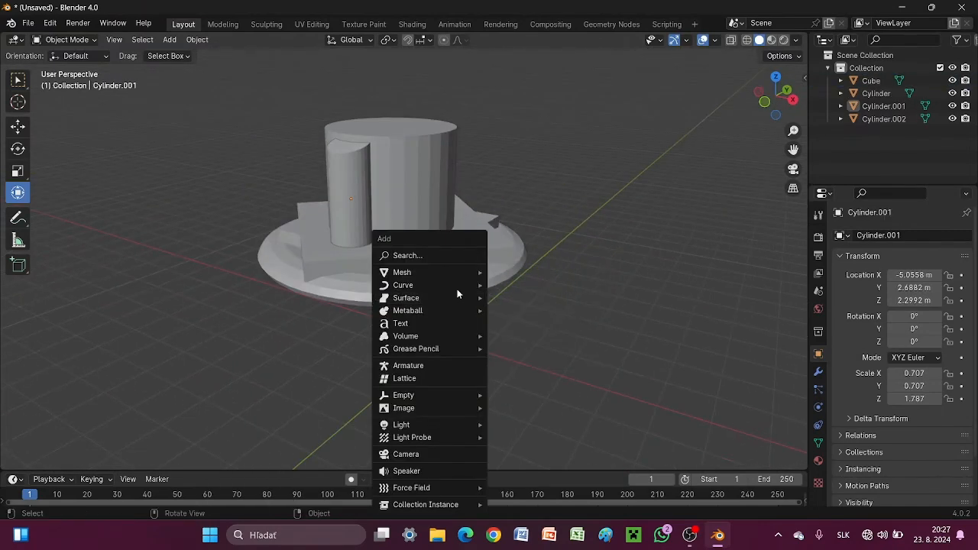
pyautogui.click(519, 297)
pyautogui.press('g')
pyautogui.press('z')
pyautogui.click(526, 188)
pyautogui.moveTo(526, 188); pyautogui.dragTo(533, 232, button='middle')
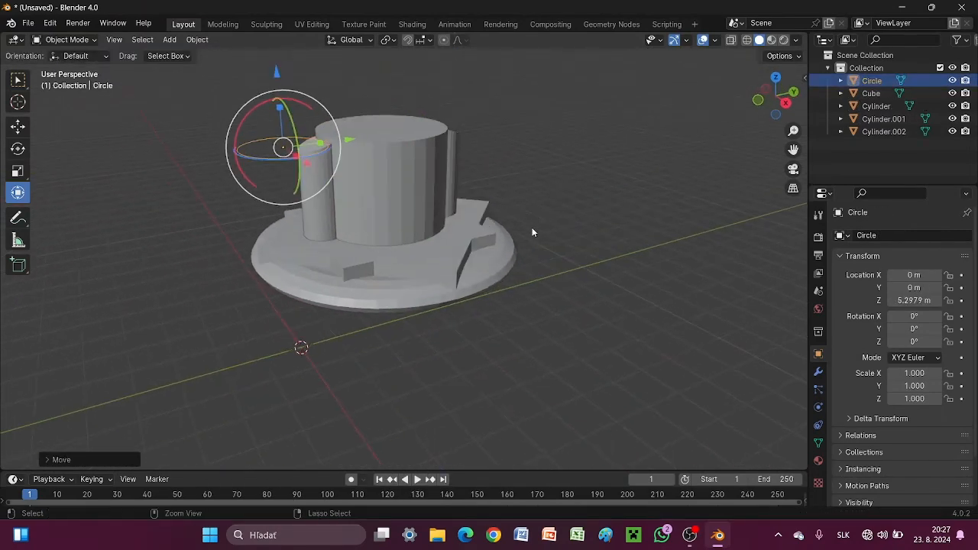
# Add a UV sphere, raise it above the base and bring it over the large cylinder
pyautogui.hotkey('shift', 'a')
pyautogui.moveTo(49, 188)
pyautogui.click(155, 227)
pyautogui.moveTo(297, 282); pyautogui.dragTo(292, 116)
pyautogui.moveTo(672, 376); pyautogui.dragTo(623, 335, button='middle')
pyautogui.moveTo(274, 100); pyautogui.dragTo(456, 120)
pyautogui.click(775, 93)
pyautogui.press('KP_1')
pyautogui.moveTo(608, 120); pyautogui.dragTo(479, 115)
# Adjust the sphere's placement on the large cylinder to about X -5.00 m, Y 4.93 m and Z 5.10 m
pyautogui.keyDown('shift'); pyautogui.moveTo(593, 217); pyautogui.dragTo(585, 308, button='middle'); pyautogui.keyUp('shift')
pyautogui.moveTo(399, 138); pyautogui.dragTo(404, 122)
pyautogui.moveTo(428, 191); pyautogui.dragTo(582, 296, button='middle')
pyautogui.press('KP_1')
pyautogui.moveTo(470, 195); pyautogui.dragTo(470, 195)
pyautogui.press('ctrl+KP_3')
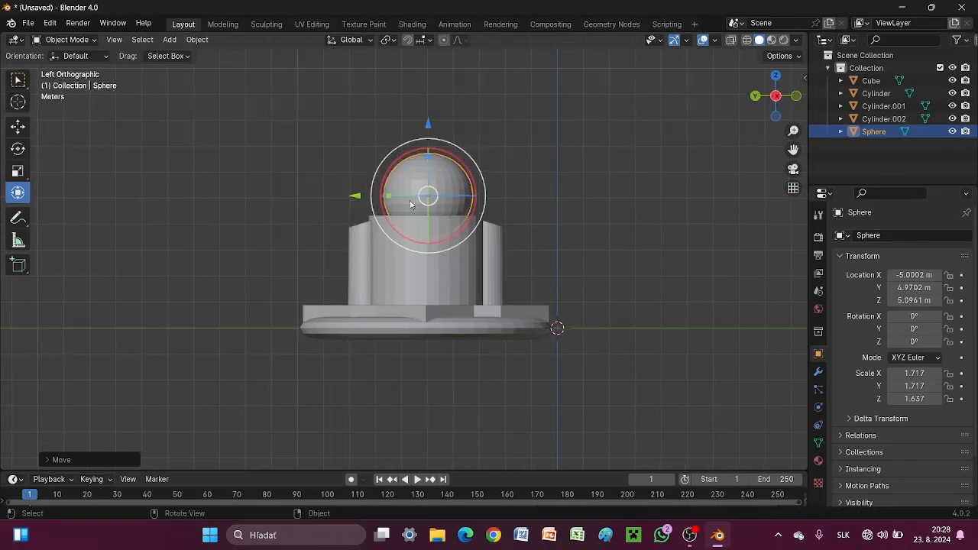
pyautogui.moveTo(359, 197); pyautogui.dragTo(359, 197)
pyautogui.moveTo(350, 232); pyautogui.dragTo(298, 273, button='middle')
pyautogui.moveTo(182, 197); pyautogui.dragTo(134, 166, button='middle')
pyautogui.moveTo(185, 123); pyautogui.dragTo(564, 480)
pyautogui.moveTo(695, 386); pyautogui.dragTo(423, 331, button='middle')
pyautogui.click(603, 375)
pyautogui.click(423, 333)
pyautogui.moveTo(427, 280); pyautogui.dragTo(430, 269)
pyautogui.moveTo(431, 269); pyautogui.dragTo(430, 272)
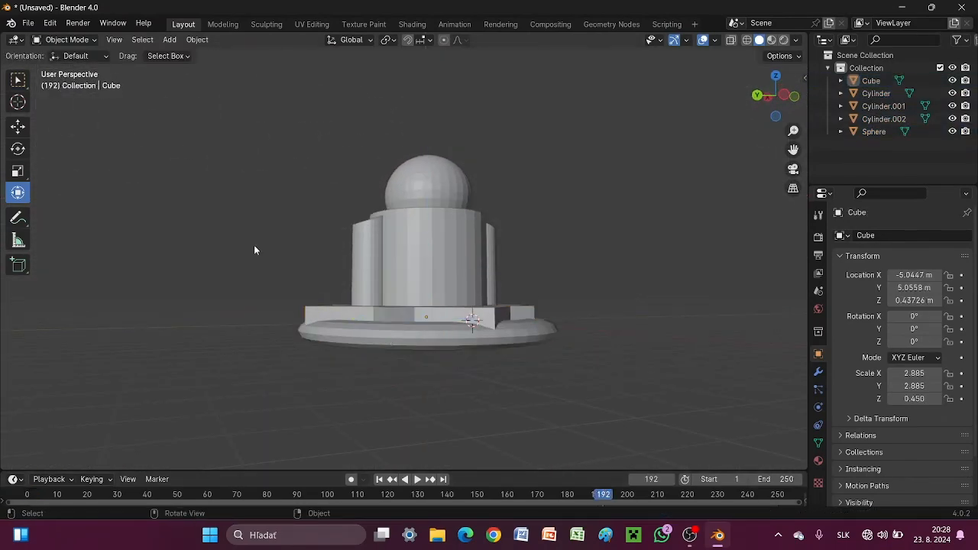
pyautogui.click(197, 39)
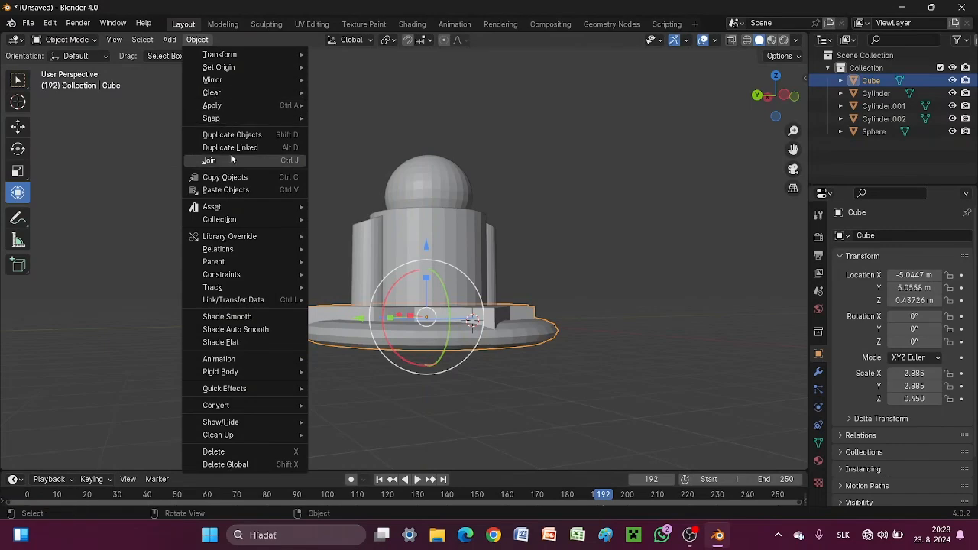
pyautogui.click(505, 429)
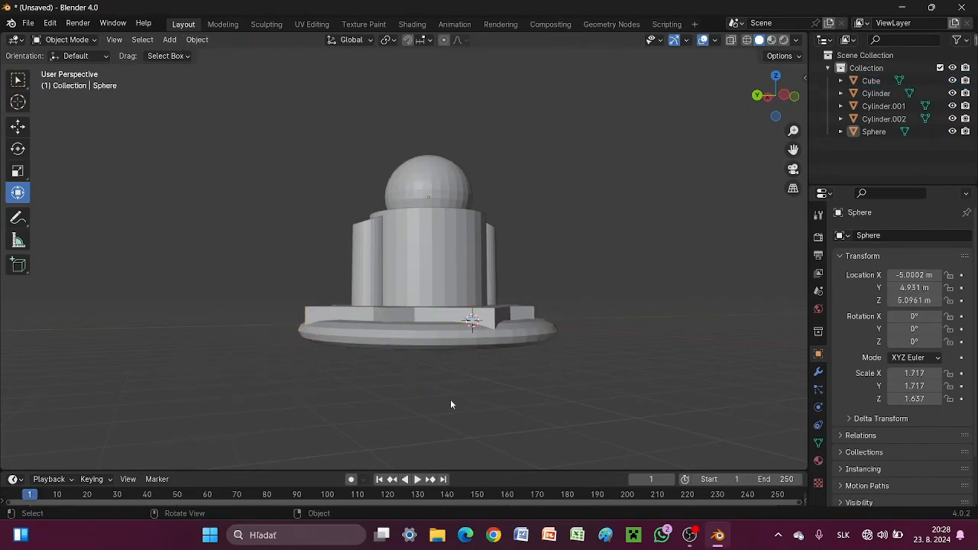
# Thicken the star-and-torus base by scaling it to about 0.653 in Z
pyautogui.click(426, 337)
pyautogui.moveTo(427, 277); pyautogui.dragTo(427, 256)
pyautogui.moveTo(427, 256); pyautogui.dragTo(165, 122, button='middle')
# Try to join all parts of the tower into one object
pyautogui.moveTo(166, 123); pyautogui.dragTo(606, 367)
pyautogui.moveTo(606, 367); pyautogui.dragTo(535, 385, button='middle')
pyautogui.click(196, 40)
pyautogui.click(220, 160)
pyautogui.click(256, 183)
pyautogui.moveTo(263, 191); pyautogui.dragTo(252, 157, button='middle')
pyautogui.hotkey('ctrl', 'z')
pyautogui.hotkey('ctrl', 'z')
pyautogui.hotkey('ctrl', 'z')
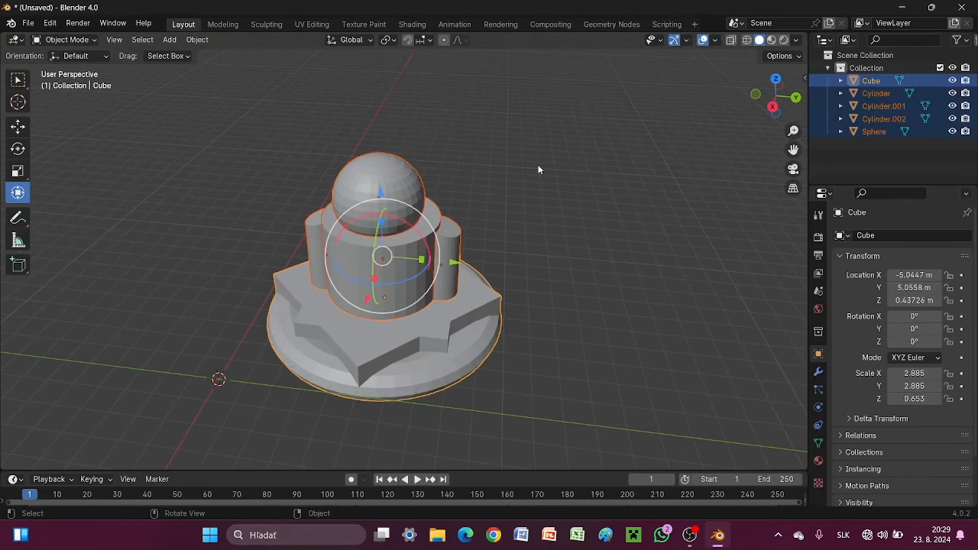
pyautogui.click(608, 270)
pyautogui.moveTo(608, 270); pyautogui.dragTo(627, 233, button='middle')
pyautogui.moveTo(223, 134); pyautogui.dragTo(281, 162)
pyautogui.moveTo(657, 381); pyautogui.dragTo(726, 374, button='middle')
pyautogui.click(197, 40)
pyautogui.click(507, 122)
pyautogui.moveTo(507, 168); pyautogui.dragTo(466, 126, button='middle')
# Select the large cylinder and both slanted pillars and join them into one object
pyautogui.moveTo(234, 227); pyautogui.dragTo(353, 262)
pyautogui.click(258, 228)
pyautogui.moveTo(258, 228); pyautogui.dragTo(433, 252)
pyautogui.moveTo(256, 261); pyautogui.dragTo(462, 282)
pyautogui.click(197, 40)
pyautogui.click(217, 160)
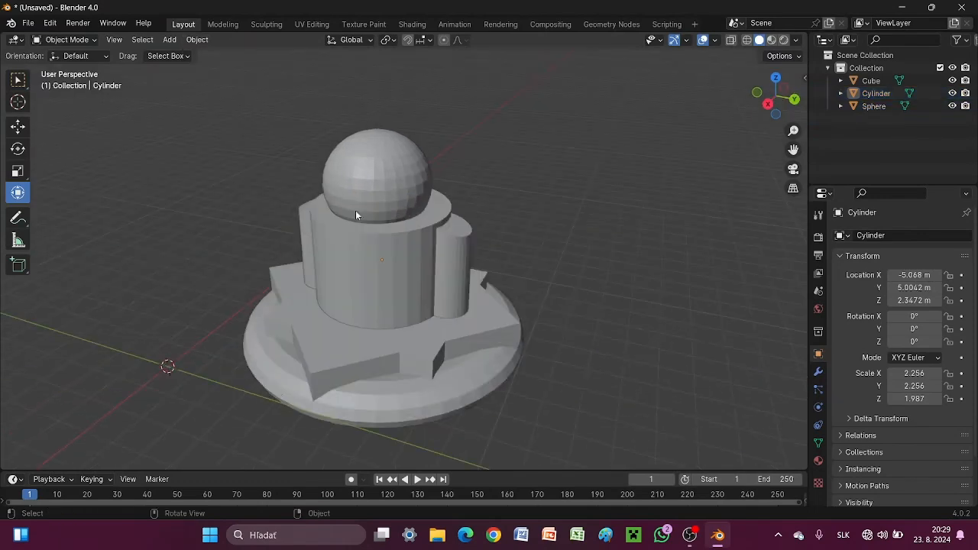
# Try enlarging the sphere to about 2.238 in X and Y and 2.039 in Z, raised to about Z 5.46 m
pyautogui.click(371, 173)
pyautogui.click(776, 96)
pyautogui.keyDown('shift'); pyautogui.moveTo(375, 144); pyautogui.dragTo(375, 133); pyautogui.keyUp('shift')
pyautogui.moveTo(374, 113); pyautogui.dragTo(375, 103)
pyautogui.moveTo(563, 204); pyautogui.dragTo(650, 233, button='middle')
pyautogui.click(776, 78)
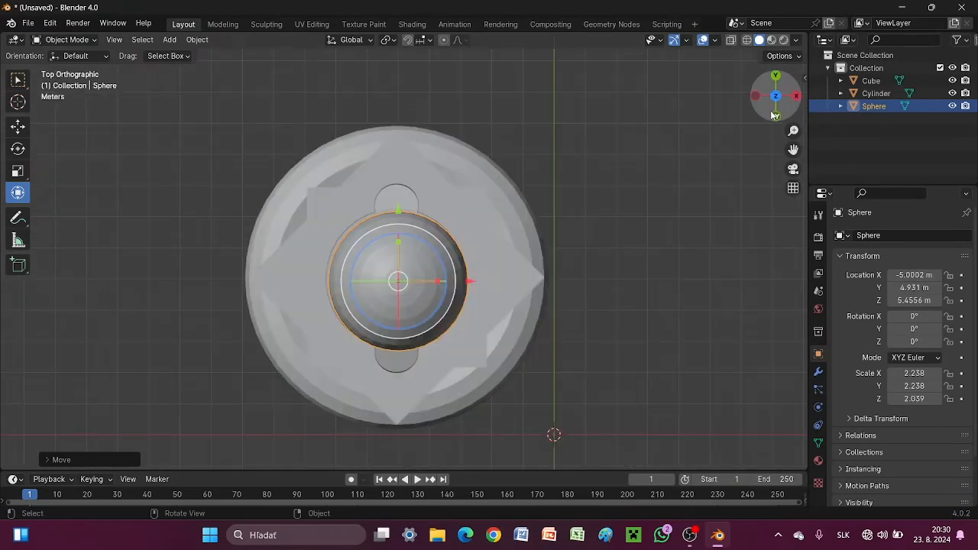
pyautogui.click(796, 96)
pyautogui.hotkey('ctrl', 'z')
pyautogui.hotkey('ctrl', 'z')
# Scale the sphere to about 2.026 in X and Y and 1.666 in Z, and move it to about X -5.07 m, Y 4.97 m
pyautogui.keyDown('shift'); pyautogui.moveTo(374, 144); pyautogui.dragTo(377, 143); pyautogui.keyUp('shift')
pyautogui.click(513, 214)
pyautogui.moveTo(513, 214); pyautogui.dragTo(294, 309, button='middle')
pyautogui.click(776, 91)
pyautogui.click(405, 234)
pyautogui.moveTo(399, 214); pyautogui.dragTo(399, 213)
pyautogui.moveTo(466, 284); pyautogui.dragTo(463, 285)
pyautogui.click(590, 332)
# Select the base, the joined cylinders and the sphere and join them all into a single object
pyautogui.moveTo(590, 332); pyautogui.dragTo(85, 38, button='middle')
pyautogui.press('a')
pyautogui.click(197, 39)
pyautogui.click(219, 160)
pyautogui.moveTo(218, 160); pyautogui.dragTo(362, 173, button='middle')
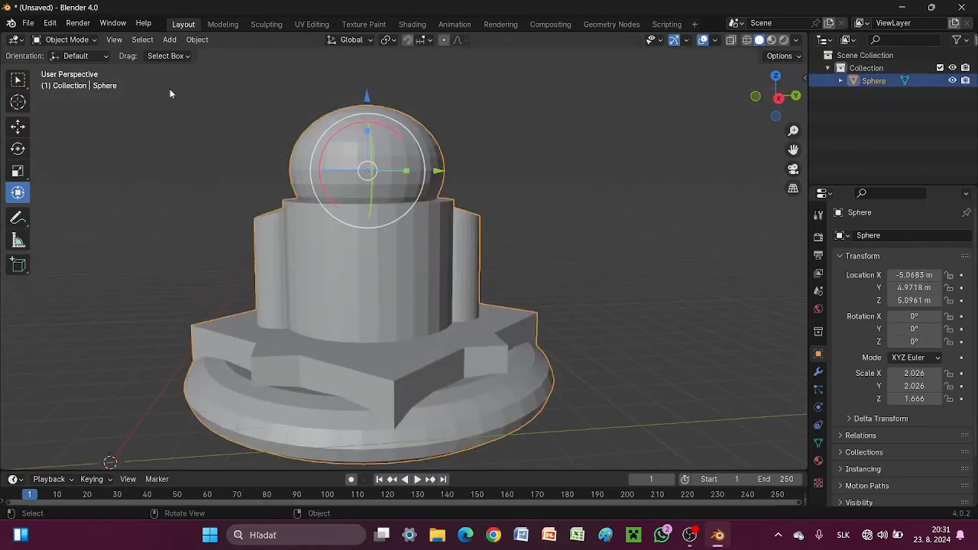
# Select two separate two-by-two face groups on the front of the dome in Edit Mode and scale them down in Z
pyautogui.press('Tab')
pyautogui.moveTo(644, 171); pyautogui.dragTo(398, 112, button='middle')
pyautogui.press('a')
pyautogui.click(646, 179)
pyautogui.scroll(-1, 646, 179)
pyautogui.moveTo(647, 179); pyautogui.dragTo(614, 175, button='middle')
pyautogui.scroll(3, 362, 143)
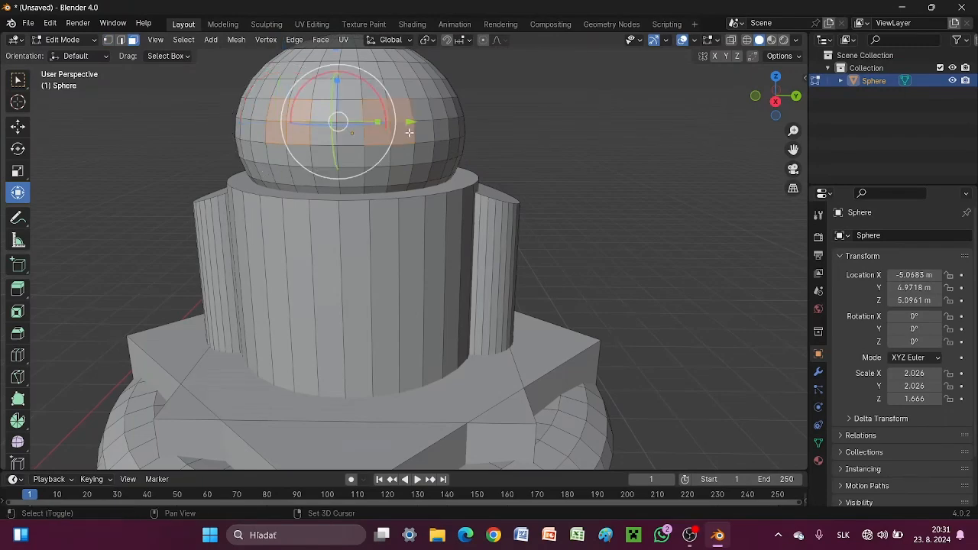
pyautogui.keyDown('shift'); pyautogui.moveTo(410, 136); pyautogui.dragTo(410, 136); pyautogui.keyUp('shift')
pyautogui.moveTo(612, 151); pyautogui.dragTo(627, 150, button='middle')
pyautogui.moveTo(346, 78); pyautogui.dragTo(345, 93)
# Extrude the two selected face groups inward to form two recesses in the dome
pyautogui.moveTo(546, 183); pyautogui.dragTo(515, 195, button='middle')
pyautogui.click(21, 293)
pyautogui.moveTo(271, 96); pyautogui.dragTo(282, 101)
pyautogui.moveTo(649, 248); pyautogui.dragTo(732, 246, button='middle')
pyautogui.click(731, 246)
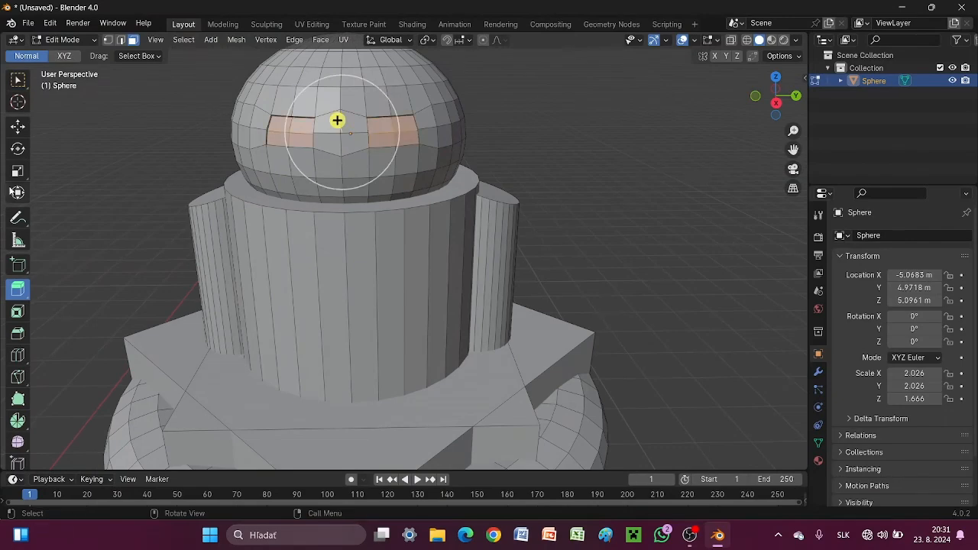
pyautogui.click(13, 193)
pyautogui.moveTo(685, 152); pyautogui.dragTo(478, 459, button='middle')
pyautogui.scroll(1, 705, 163)
pyautogui.click(704, 162)
# Select the four corner edges of the dome recess on the +Y side and bevel them with 8 segments
pyautogui.click(122, 42)
pyautogui.scroll(6, 649, 137)
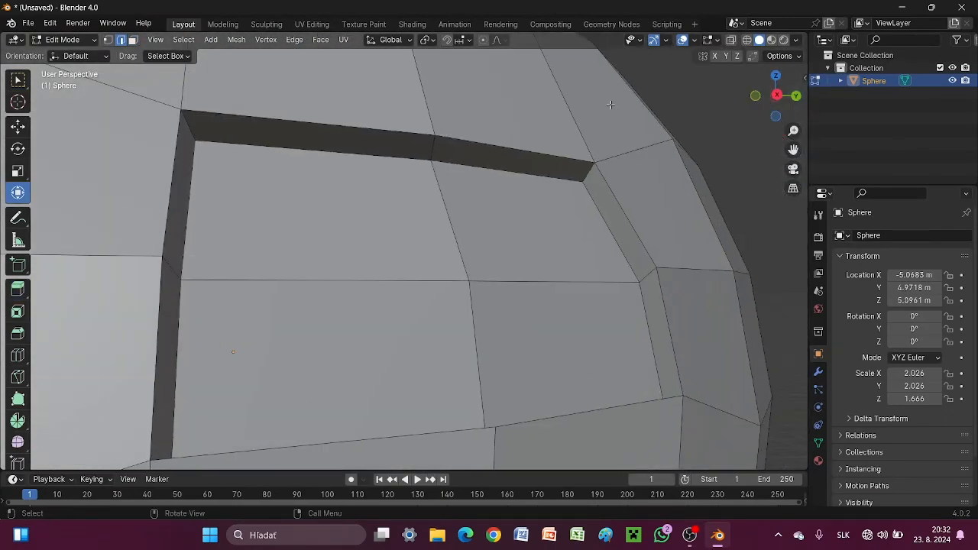
pyautogui.moveTo(371, 229); pyautogui.dragTo(348, 242, button='middle')
pyautogui.keyDown('shift'); pyautogui.click(46, 172); pyautogui.keyUp('shift')
pyautogui.scroll(-6, 352, 297)
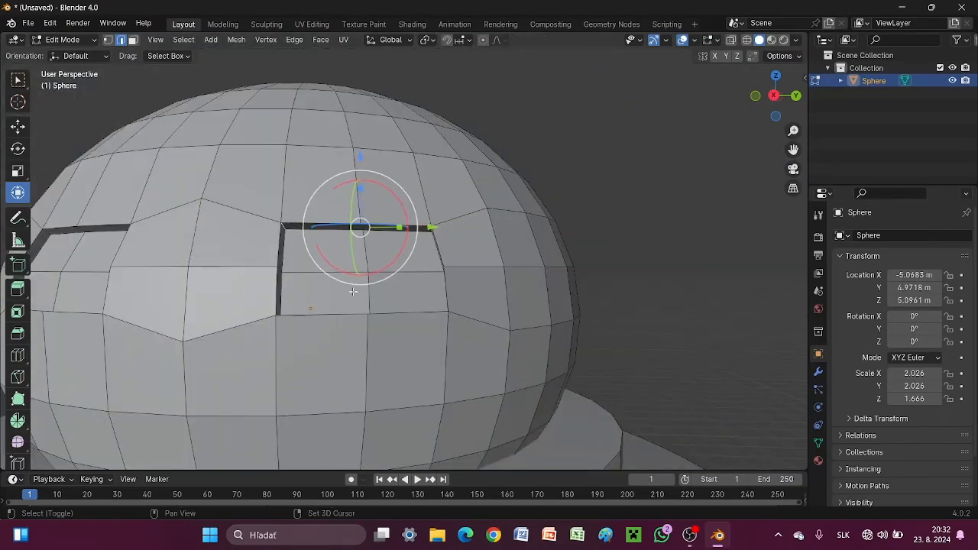
pyautogui.moveTo(352, 297); pyautogui.dragTo(336, 328, button='middle')
pyautogui.moveTo(426, 395); pyautogui.dragTo(508, 250, button='middle')
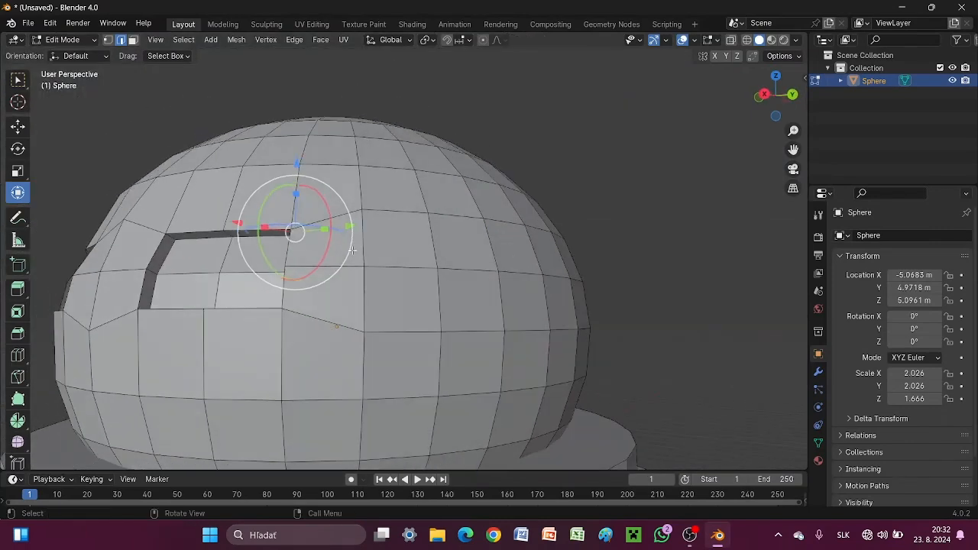
pyautogui.scroll(1, 318, 252)
pyautogui.moveTo(596, 268); pyautogui.dragTo(650, 275, button='middle')
pyautogui.keyDown('shift'); pyautogui.click(479, 272); pyautogui.keyUp('shift')
pyautogui.moveTo(645, 235); pyautogui.dragTo(635, 280, button='middle')
pyautogui.scroll(-3, 635, 279)
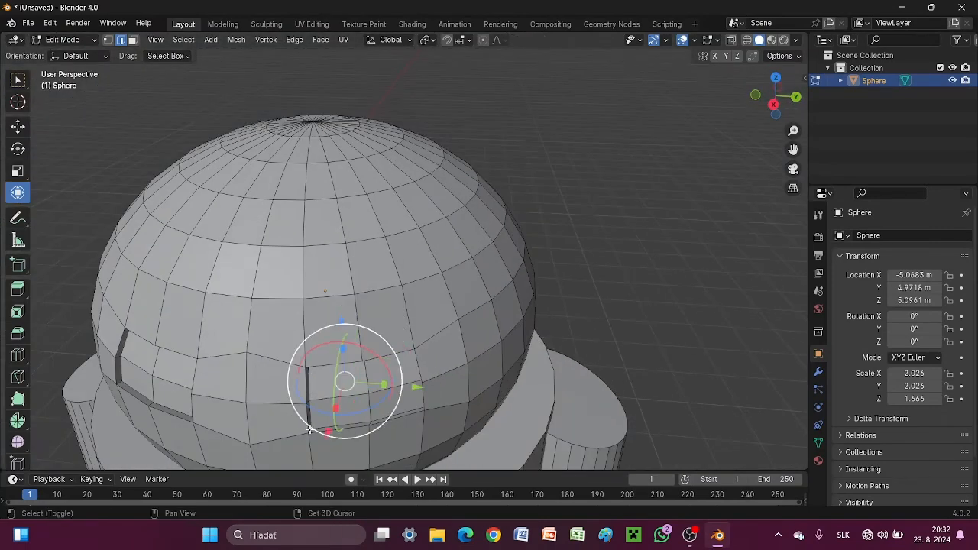
pyautogui.keyDown('shift'); pyautogui.click(309, 422); pyautogui.keyUp('shift')
pyautogui.moveTo(450, 394); pyautogui.dragTo(485, 382, button='middle')
pyautogui.keyDown('shift'); pyautogui.click(481, 384); pyautogui.keyUp('shift')
pyautogui.moveTo(601, 334); pyautogui.dragTo(642, 297, button='middle')
pyautogui.hotkey('ctrl', 'z')
pyautogui.keyDown('shift'); pyautogui.click(500, 365); pyautogui.keyUp('shift')
pyautogui.scroll(4, 662, 321)
pyautogui.keyDown('shift'); pyautogui.click(536, 342); pyautogui.keyUp('shift')
pyautogui.scroll(-4, 642, 297)
pyautogui.click(18, 333)
pyautogui.moveTo(343, 234); pyautogui.dragTo(371, 211)
pyautogui.click(152, 56)
pyautogui.click(151, 56)
pyautogui.click(151, 56)
pyautogui.click(568, 224)
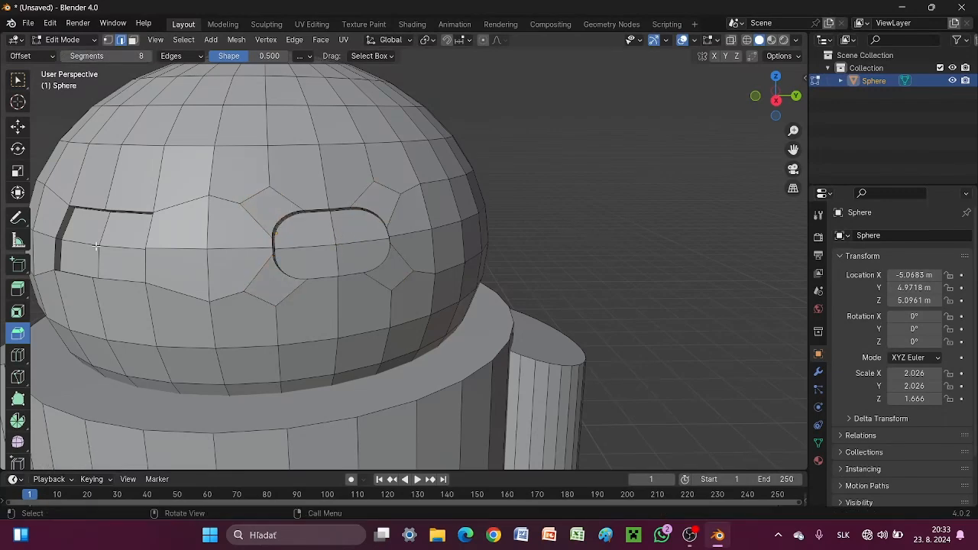
# Select the four corner edges of the remaining square-cornered dome recess and bevel them with 8 segments
pyautogui.moveTo(132, 234); pyautogui.dragTo(145, 224, button='middle')
pyautogui.scroll(8, 225, 269)
pyautogui.keyDown('shift'); pyautogui.moveTo(225, 269); pyautogui.dragTo(592, 307, button='middle'); pyautogui.keyUp('shift')
pyautogui.keyDown('shift'); pyautogui.moveTo(164, 336); pyautogui.dragTo(286, 346, button='middle'); pyautogui.keyUp('shift')
pyautogui.keyDown('shift'); pyautogui.click(284, 101); pyautogui.keyUp('shift')
pyautogui.scroll(-6, 284, 102)
pyautogui.moveTo(285, 107); pyautogui.dragTo(249, 123, button='middle')
pyautogui.keyDown('shift'); pyautogui.click(183, 371); pyautogui.keyUp('shift')
pyautogui.moveTo(184, 371); pyautogui.dragTo(218, 368, button='middle')
pyautogui.keyDown('shift'); pyautogui.click(732, 208); pyautogui.keyUp('shift')
pyautogui.moveTo(732, 252); pyautogui.dragTo(737, 282, button='middle')
pyautogui.scroll(-3, 763, 345)
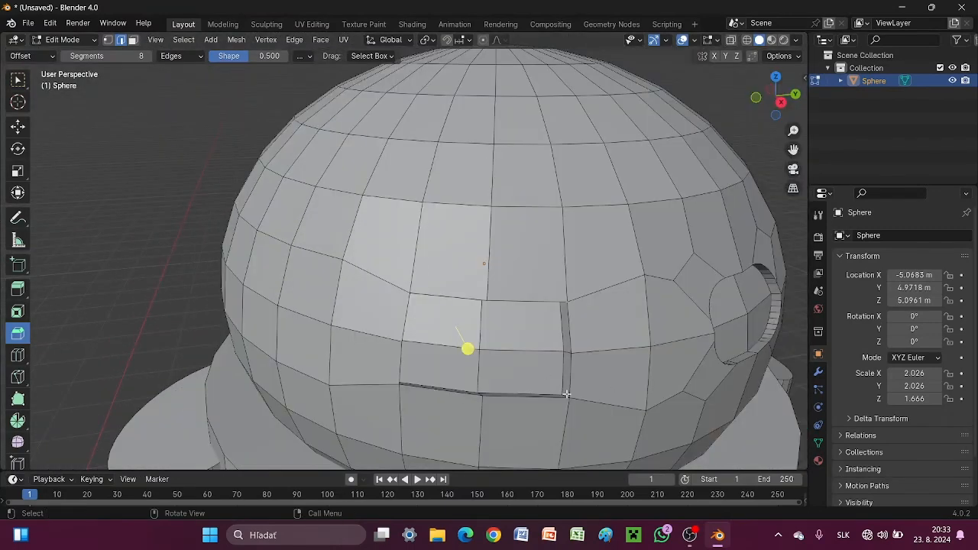
pyautogui.scroll(-5, 486, 361)
pyautogui.moveTo(486, 361); pyautogui.dragTo(699, 253, button='middle')
pyautogui.scroll(4, 699, 252)
# Inset the floor faces of both dome recesses and move their centre vertices slightly outward along X
pyautogui.click(18, 311)
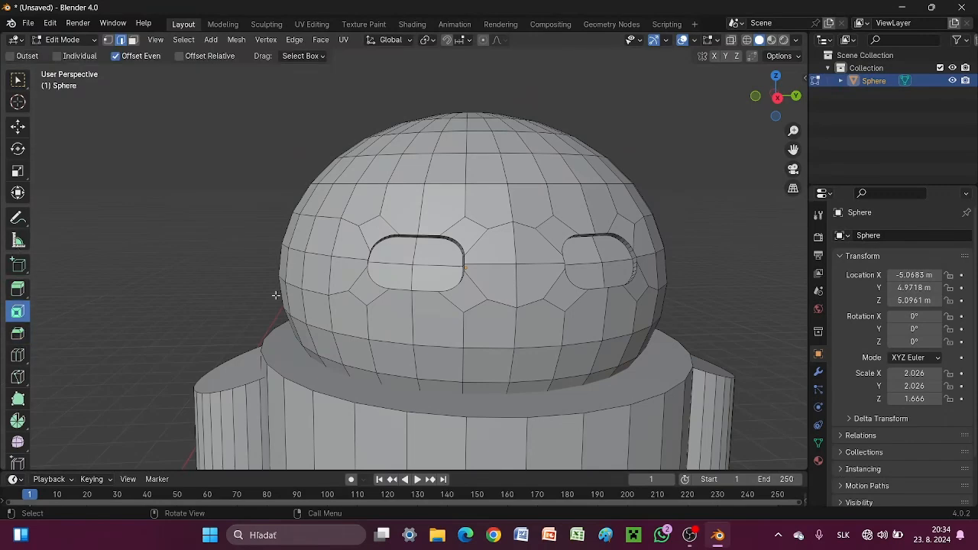
pyautogui.moveTo(510, 280); pyautogui.dragTo(473, 273)
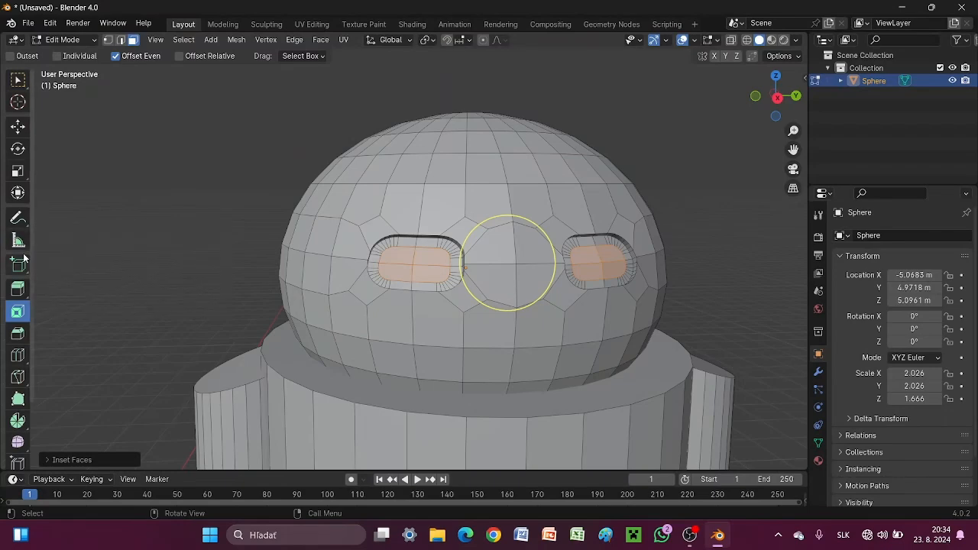
pyautogui.click(18, 194)
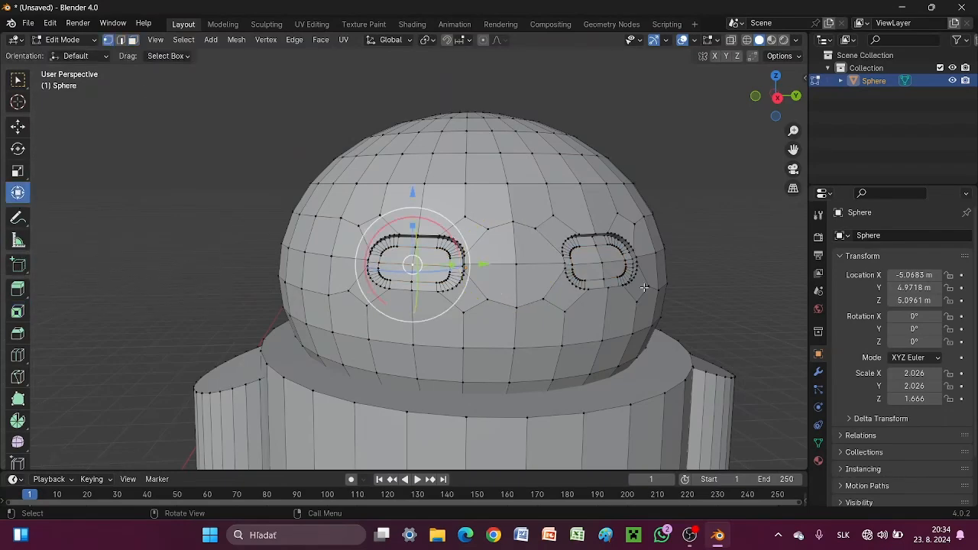
pyautogui.press('ctrl+KP_3')
pyautogui.click(795, 97)
pyautogui.moveTo(629, 242); pyautogui.dragTo(638, 244)
pyautogui.moveTo(677, 269); pyautogui.dragTo(587, 293, button='middle')
# Try to bevel the centres of the two recess floors, first with vertex selection and again with edge selection
pyautogui.click(17, 333)
pyautogui.moveTo(535, 267); pyautogui.dragTo(499, 285)
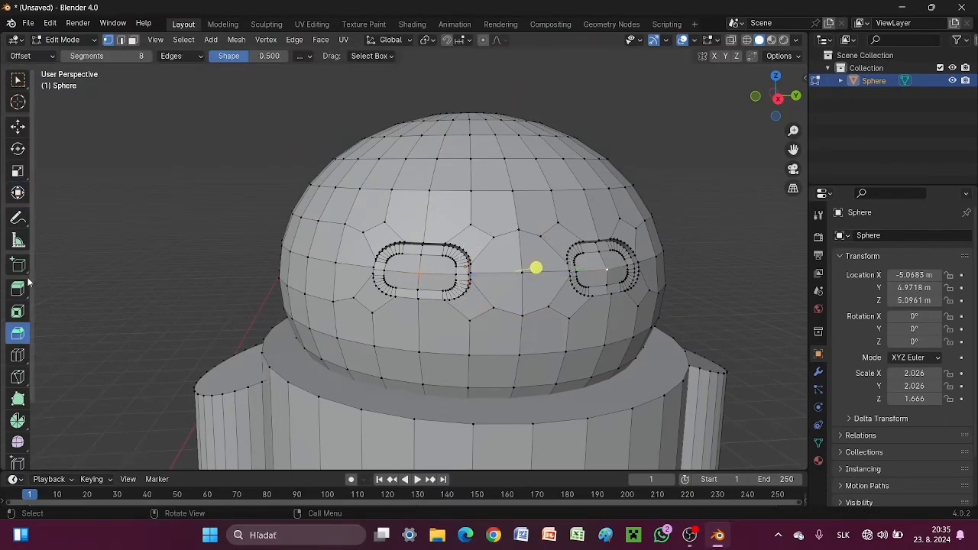
pyautogui.click(120, 39)
pyautogui.press('b')
pyautogui.click(19, 194)
pyautogui.click(17, 333)
pyautogui.moveTo(534, 258)
pyautogui.mouseDown()
pyautogui.moveTo(548, 255)
pyautogui.moveTo(538, 256)
pyautogui.mouseUp()
# Leave Edit Mode for Object Mode and look over the complete tower model
pyautogui.click(68, 39)
pyautogui.click(67, 48)
pyautogui.scroll(-6, 81, 216)
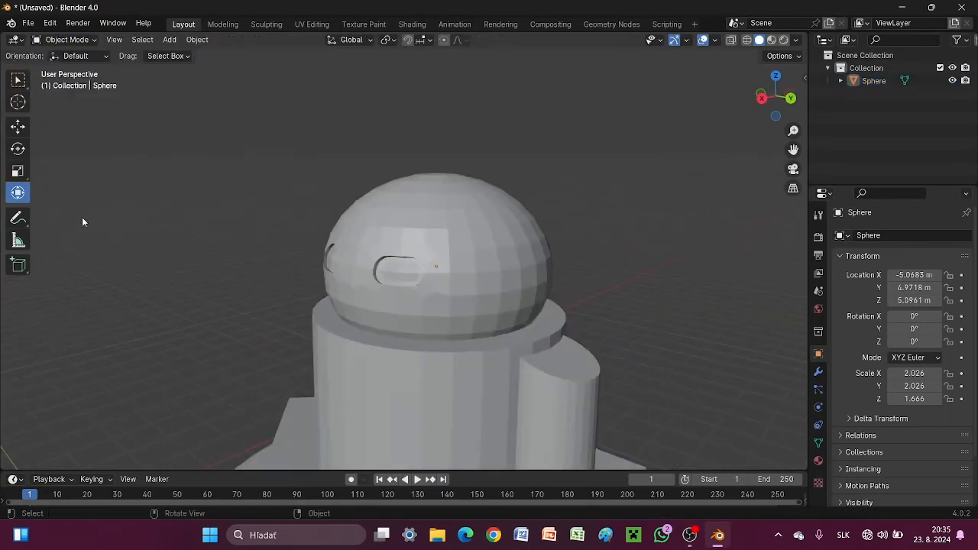
pyautogui.rightClick(389, 283)
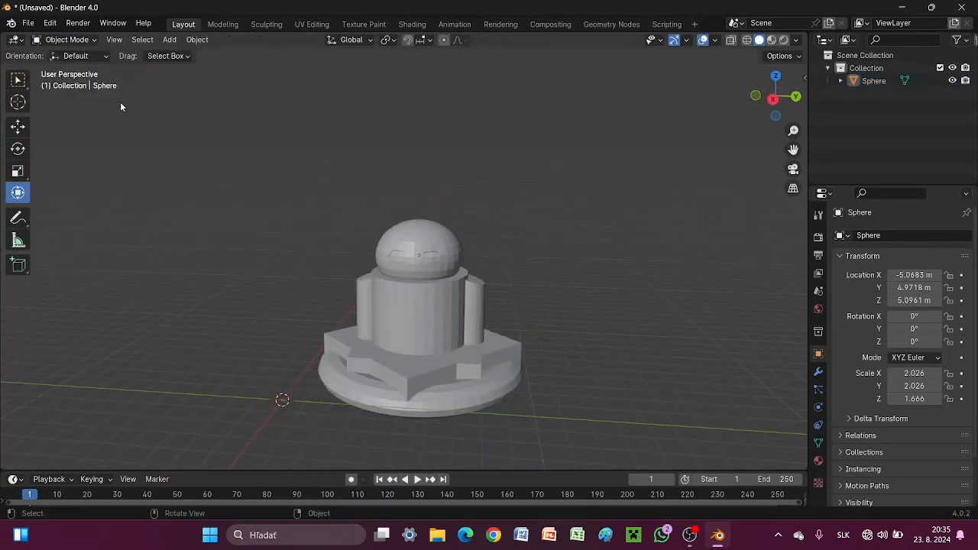
pyautogui.click(72, 39)
# Save the project as "postavicka judzun.blend" in the current folder
pyautogui.click(28, 22)
pyautogui.click(76, 135)
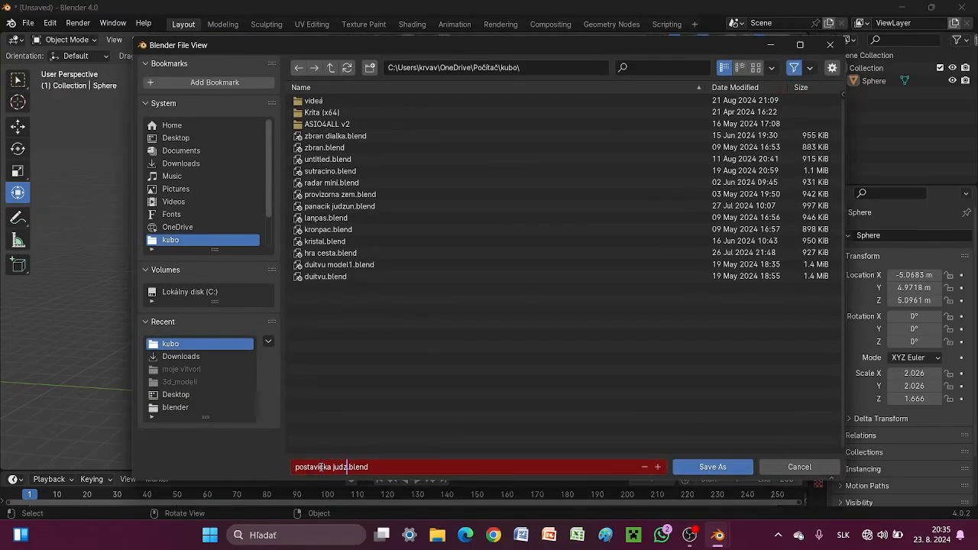
pyautogui.click(703, 467)
# Export the model as an STL file
pyautogui.click(28, 23)
pyautogui.moveTo(59, 216)
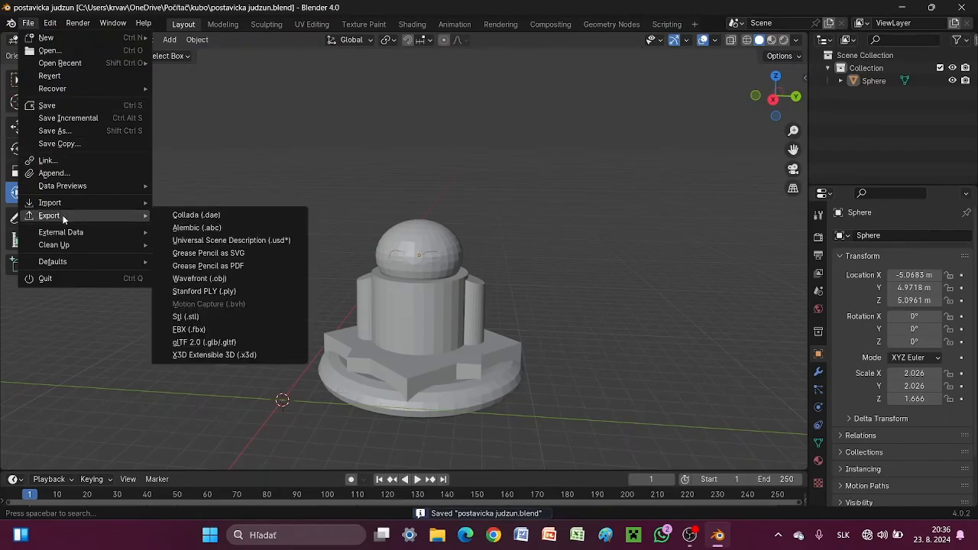
pyautogui.click(222, 314)
pyautogui.click(707, 467)
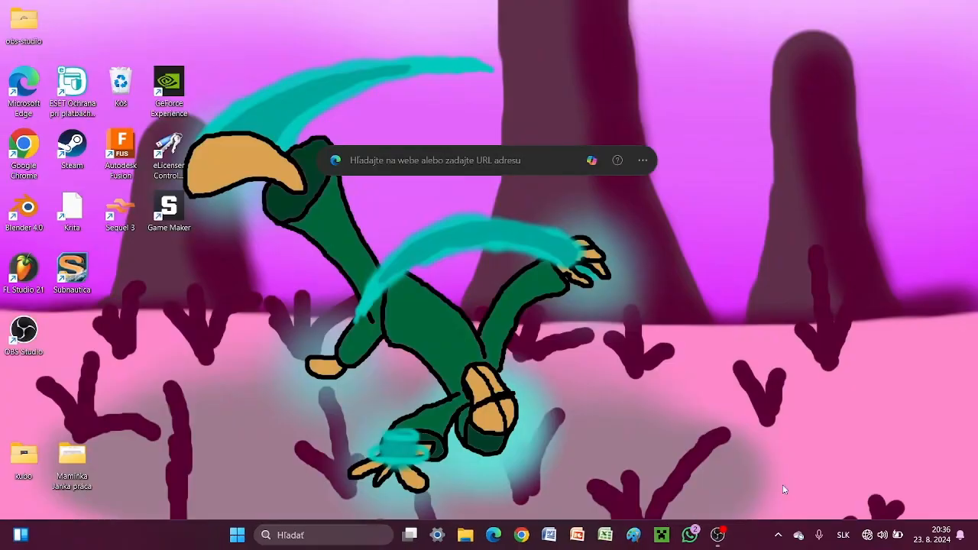